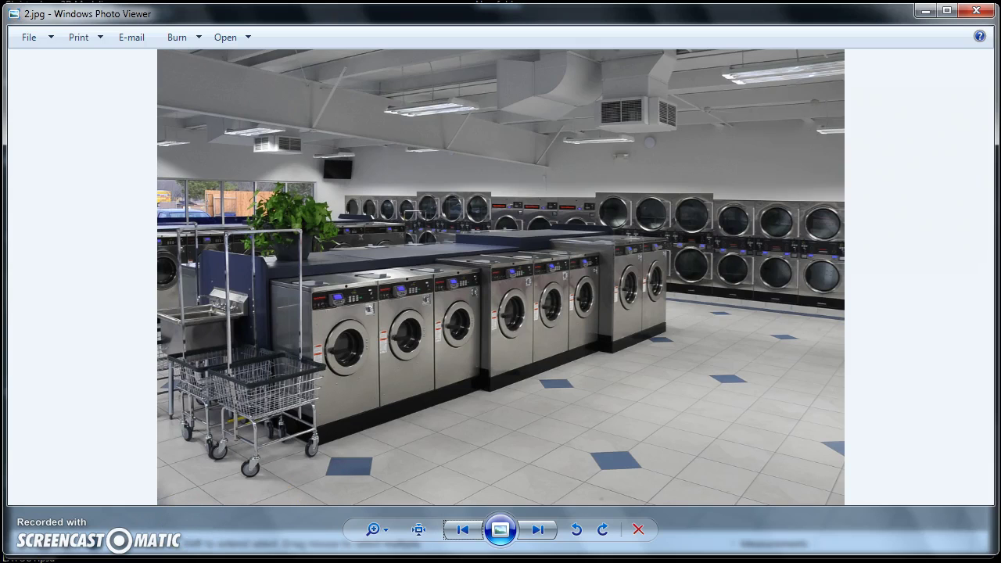
Step: Compare the 2.jpg laundromat photo with the 3-D model, then zoom in on the model's washers
{"action": "key", "text": "alt+Tab"}
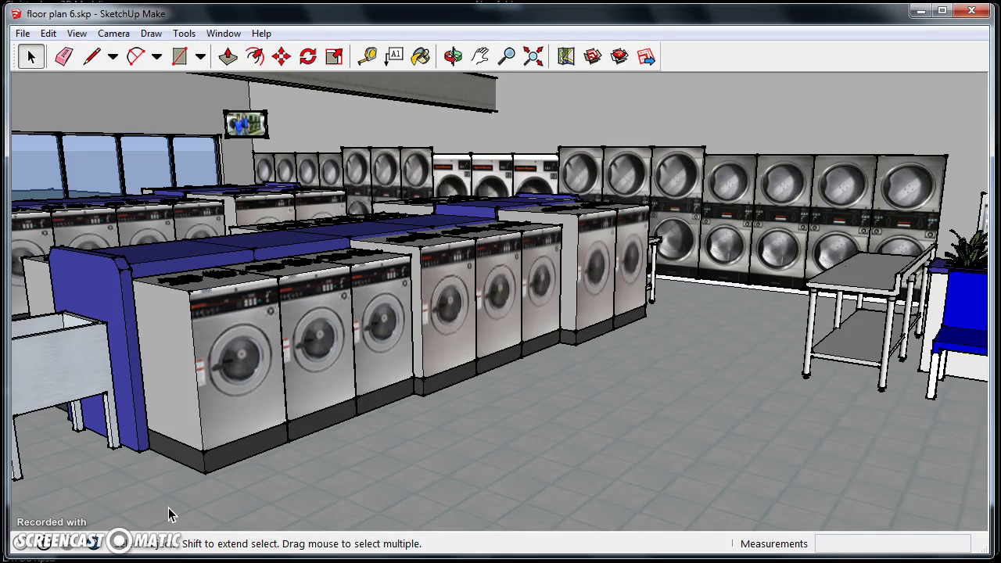
{"action": "key", "text": "alt+Tab"}
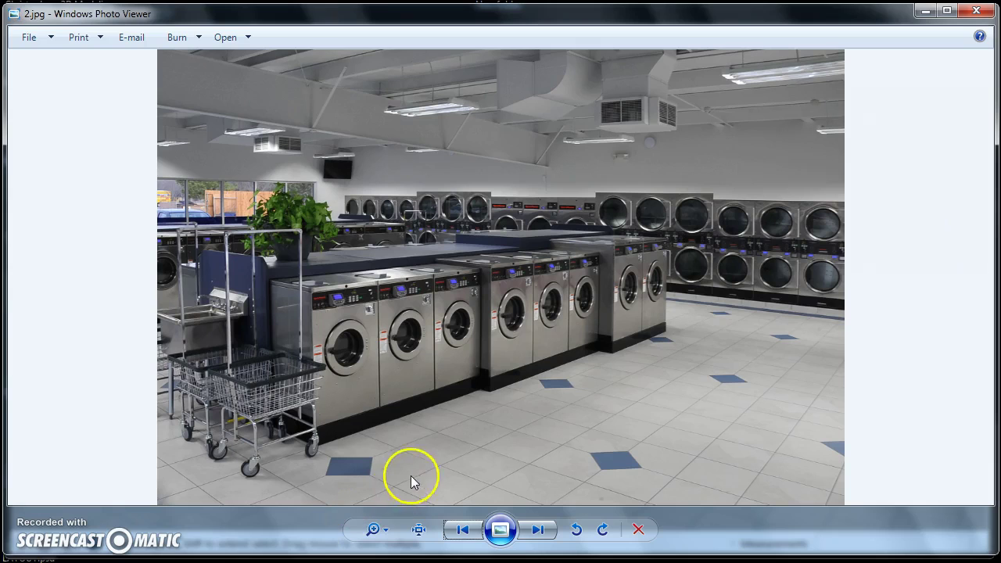
{"action": "key", "text": "alt+Tab"}
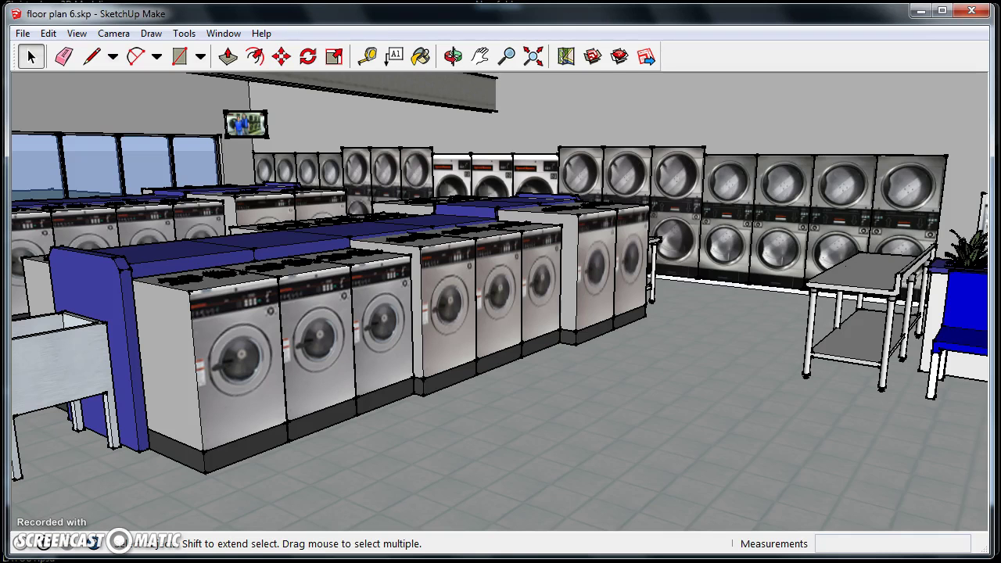
{"action": "scroll", "coordinate": [413, 411], "scroll_direction": "up", "scroll_amount": 5}
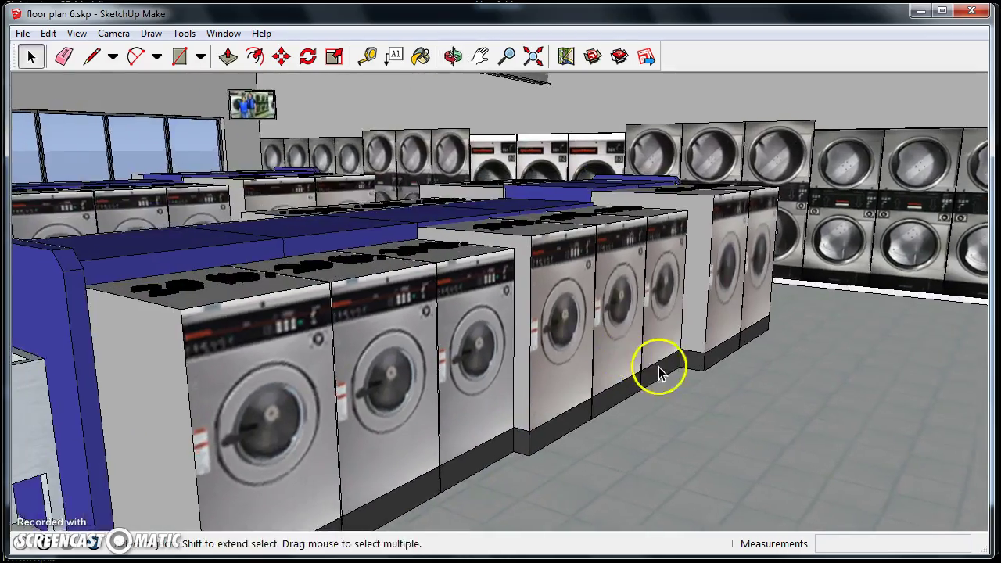
{"action": "middle_click_drag", "start_coordinate": [659, 374], "coordinate": [448, 182]}
{"action": "scroll", "coordinate": [415, 277], "scroll_direction": "up", "scroll_amount": 3}
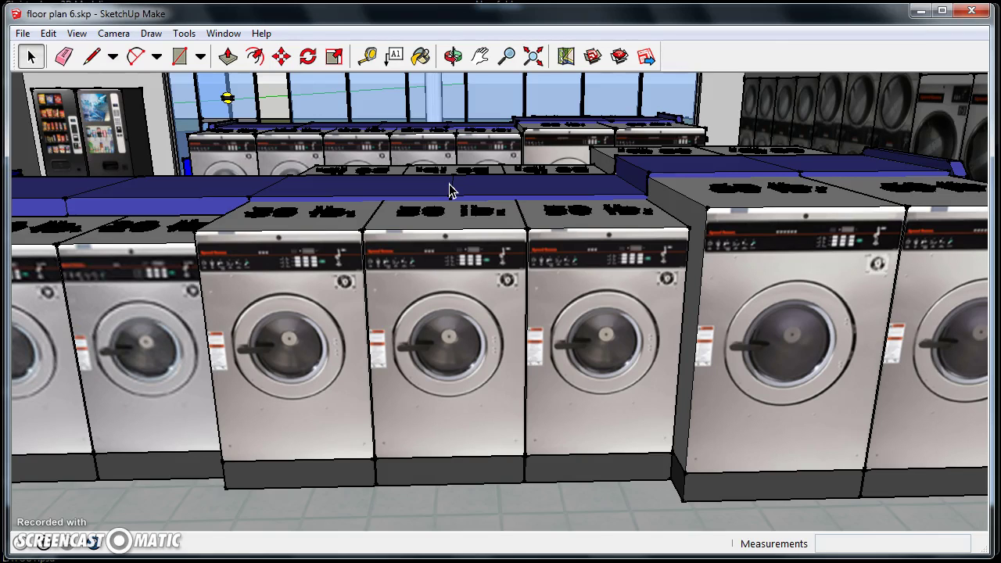
{"action": "middle_click_drag", "start_coordinate": [402, 208], "coordinate": [447, 174]}
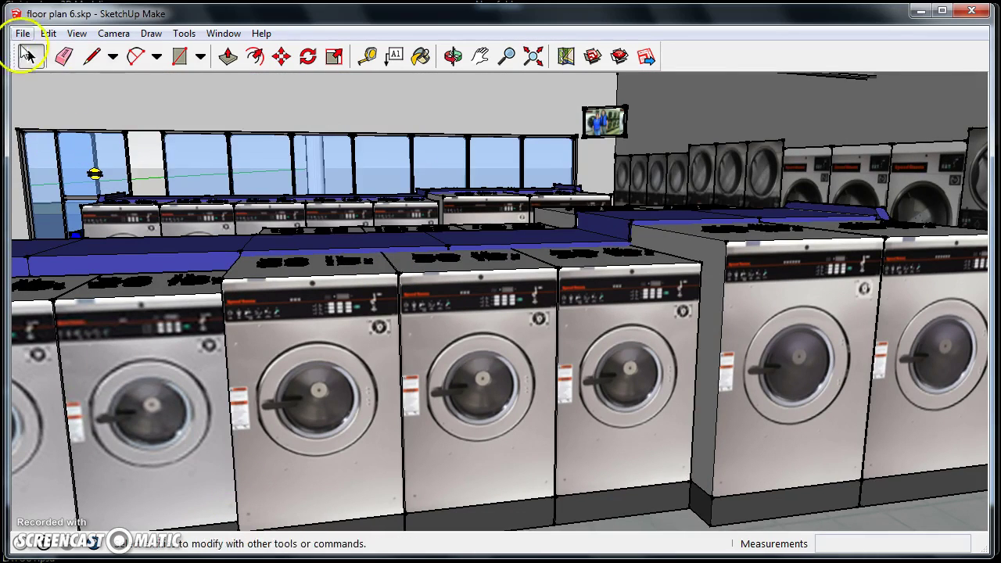
Step: Create a new Untitled model, delete the standing person figure, and orbit the vertical axis upright
{"action": "left_click", "coordinate": [22, 33]}
{"action": "left_click", "coordinate": [28, 56]}
{"action": "left_click", "coordinate": [29, 56]}
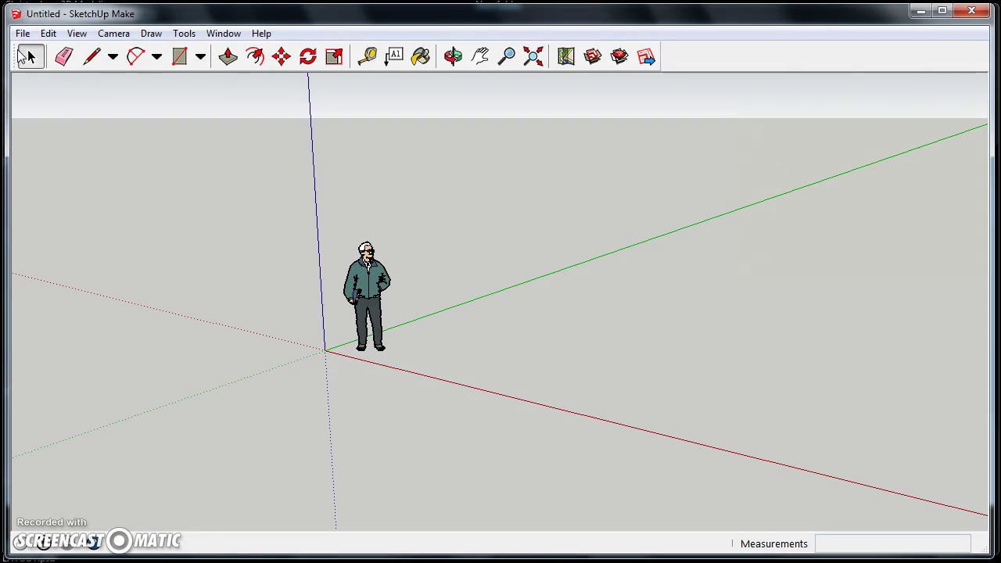
{"action": "left_click", "coordinate": [359, 307]}
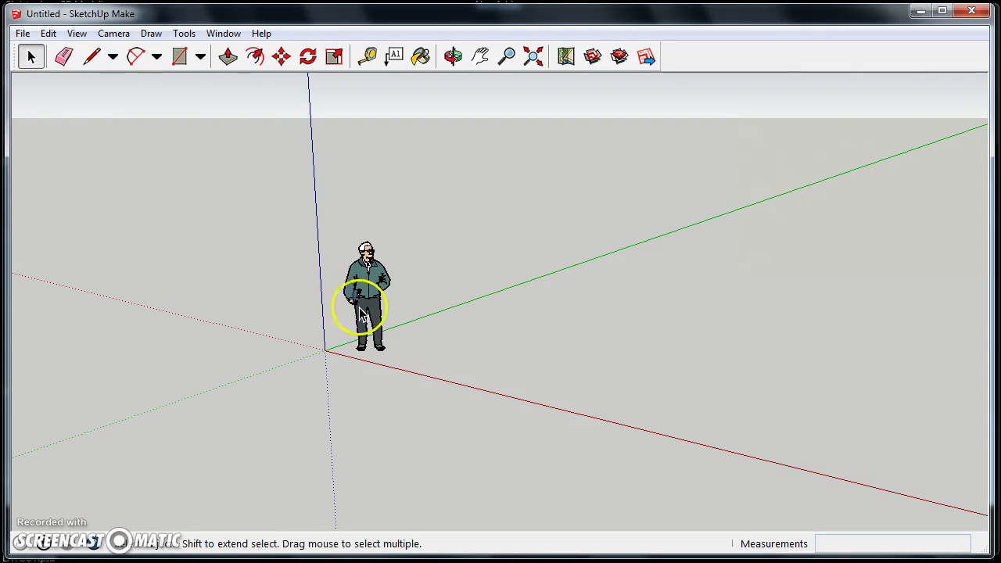
{"action": "scroll", "coordinate": [367, 291], "scroll_direction": "up", "scroll_amount": 5}
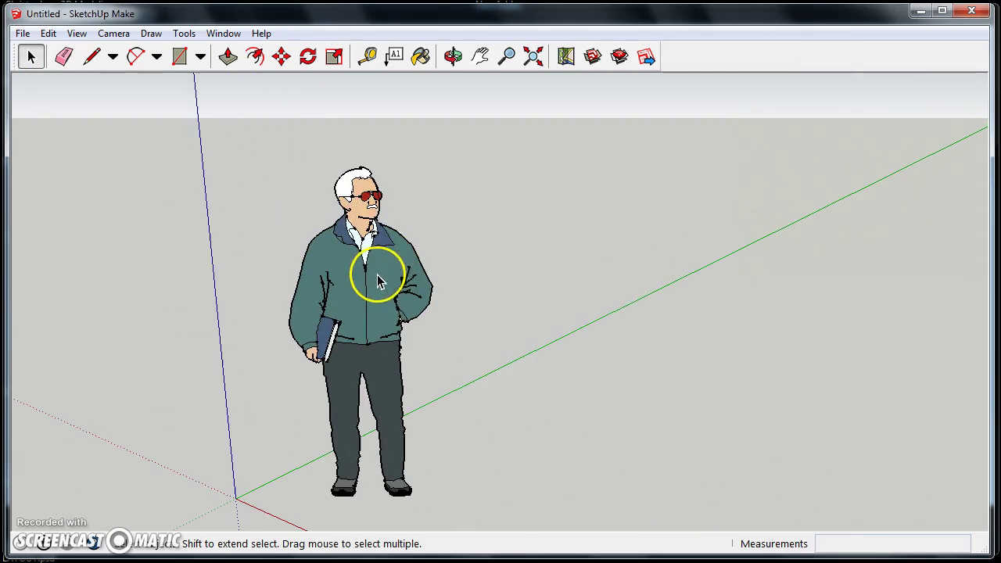
{"action": "middle_click", "coordinate": [386, 297]}
{"action": "middle_click_drag", "start_coordinate": [385, 297], "coordinate": [388, 348]}
{"action": "left_click", "coordinate": [388, 348]}
{"action": "key", "text": "Delete"}
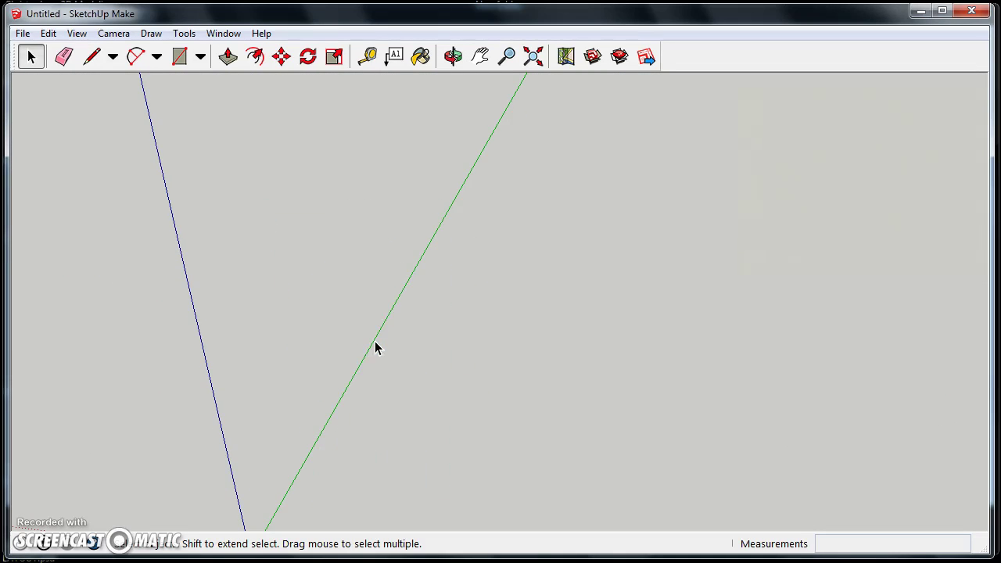
{"action": "scroll", "coordinate": [409, 163], "scroll_direction": "down", "scroll_amount": 5}
{"action": "middle_click_drag", "start_coordinate": [409, 163], "coordinate": [425, 295]}
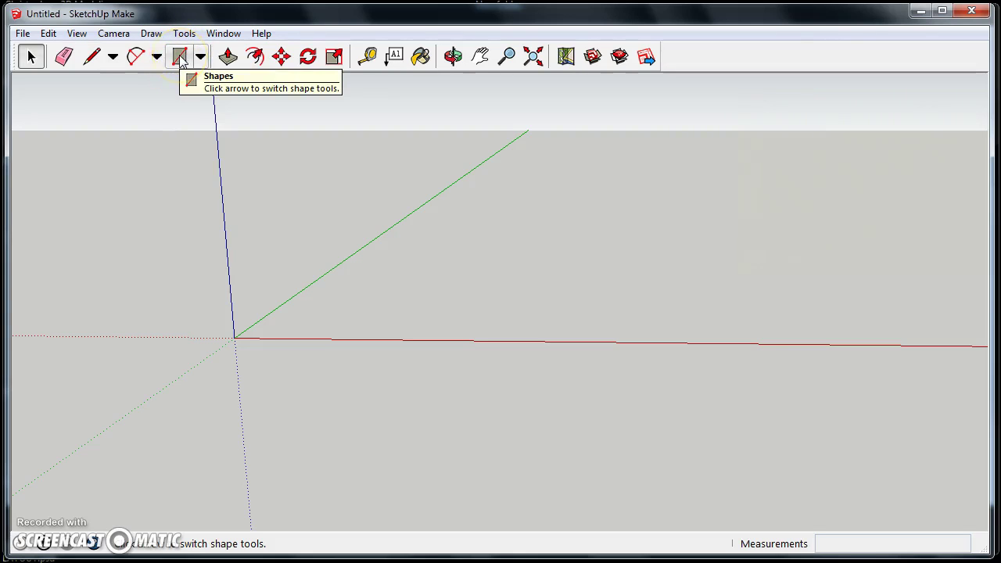
Step: Draw a 20' by 30' rectangle from the axes origin and tilt the view down onto it
{"action": "key", "text": "r"}
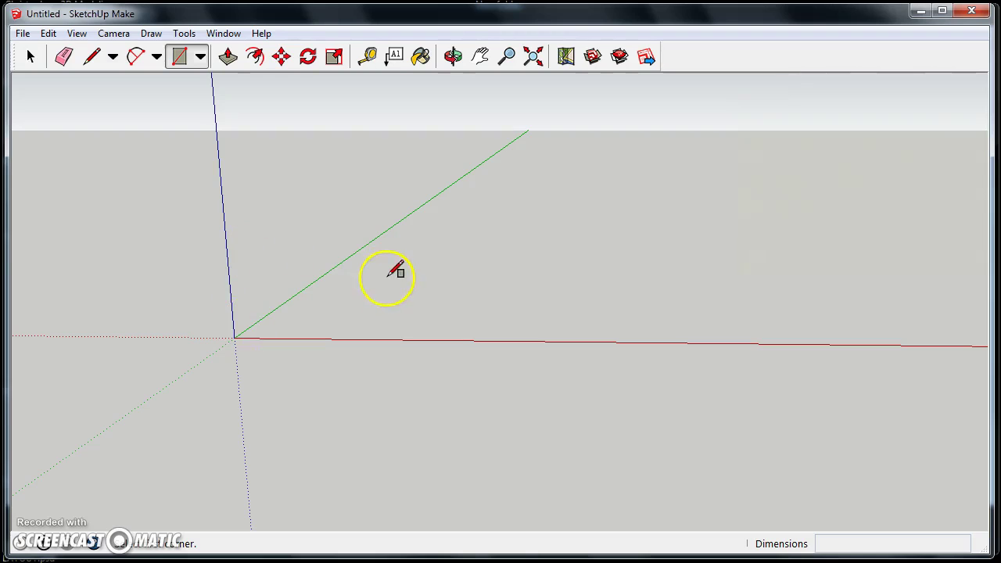
{"action": "left_click", "coordinate": [236, 338]}
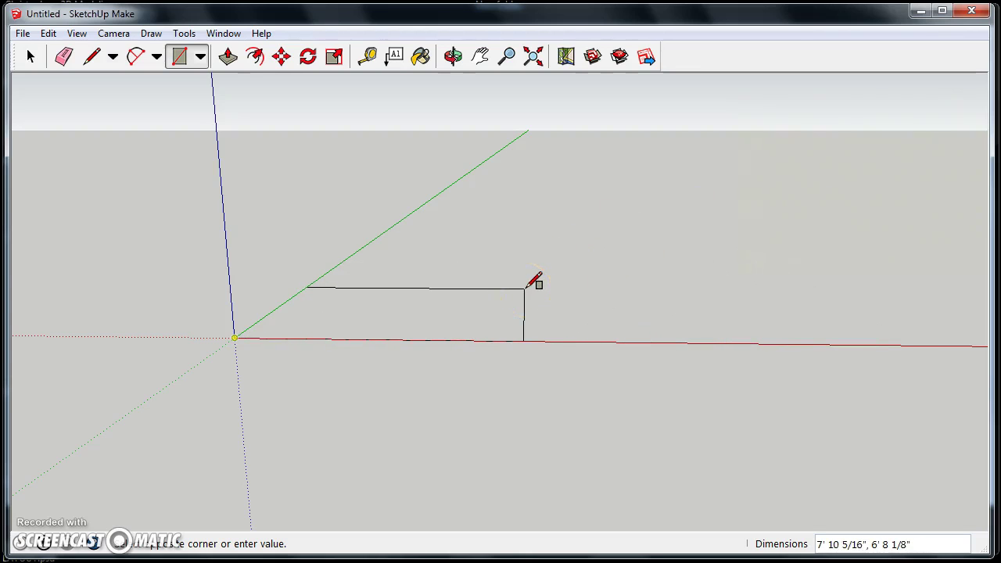
{"action": "left_click_drag", "start_coordinate": [534, 280], "coordinate": [612, 254]}
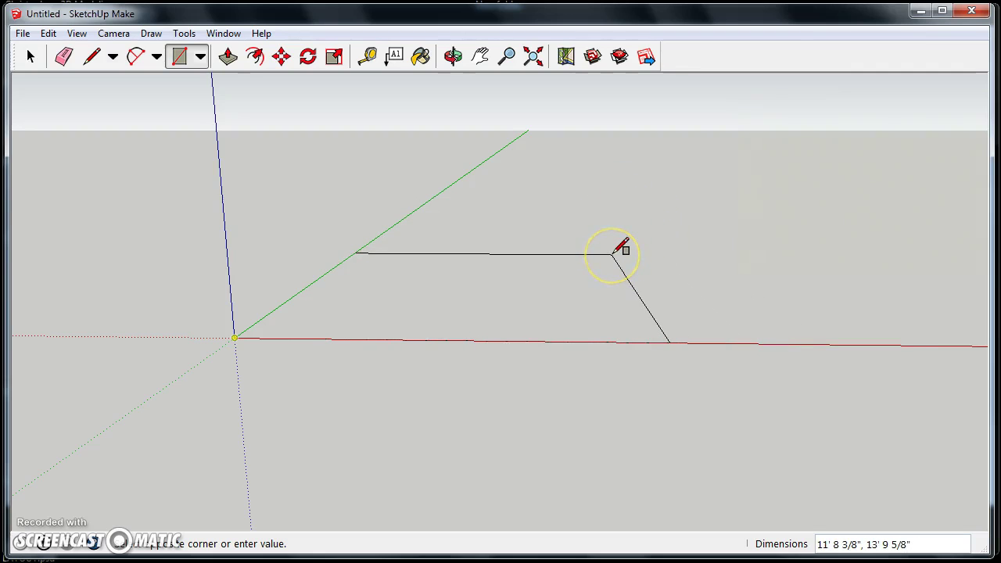
{"action": "type", "text": "20',30"}
{"action": "key", "text": "Return"}
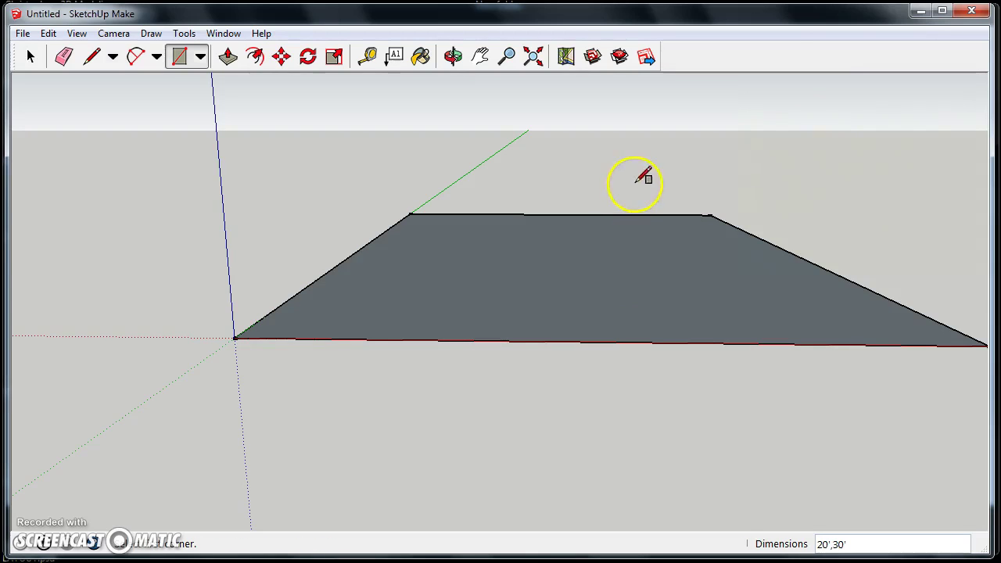
{"action": "middle_click_drag", "start_coordinate": [634, 183], "coordinate": [458, 308]}
Step: Draw a 26 1/2" by 22" rectangle on the floor face
{"action": "key", "text": "r"}
{"action": "scroll", "coordinate": [458, 174], "scroll_direction": "up", "scroll_amount": 3}
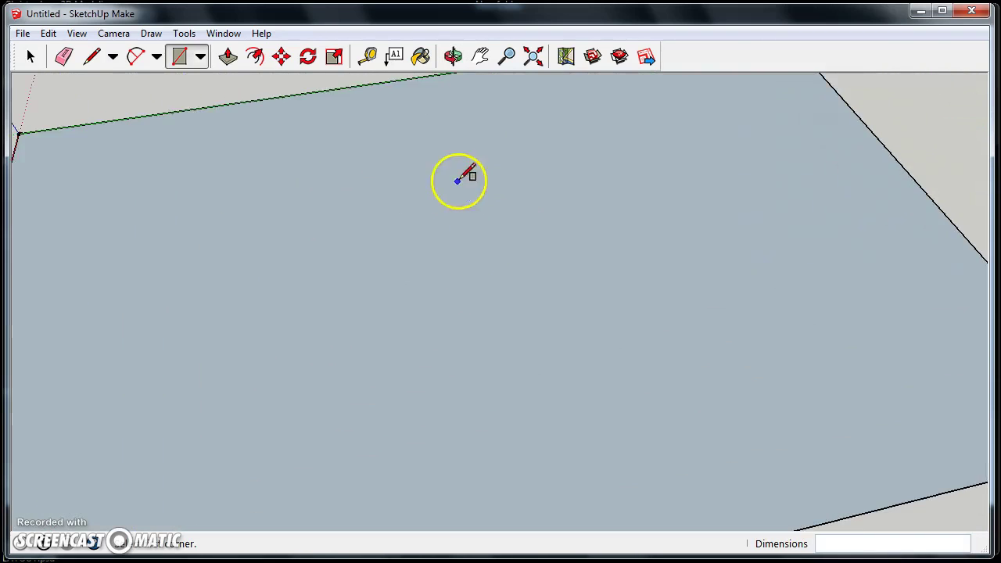
{"action": "scroll", "coordinate": [673, 326], "scroll_direction": "down", "scroll_amount": 1}
{"action": "scroll", "coordinate": [672, 327], "scroll_direction": "down", "scroll_amount": 3}
{"action": "middle_click_drag", "start_coordinate": [487, 263], "coordinate": [446, 287]}
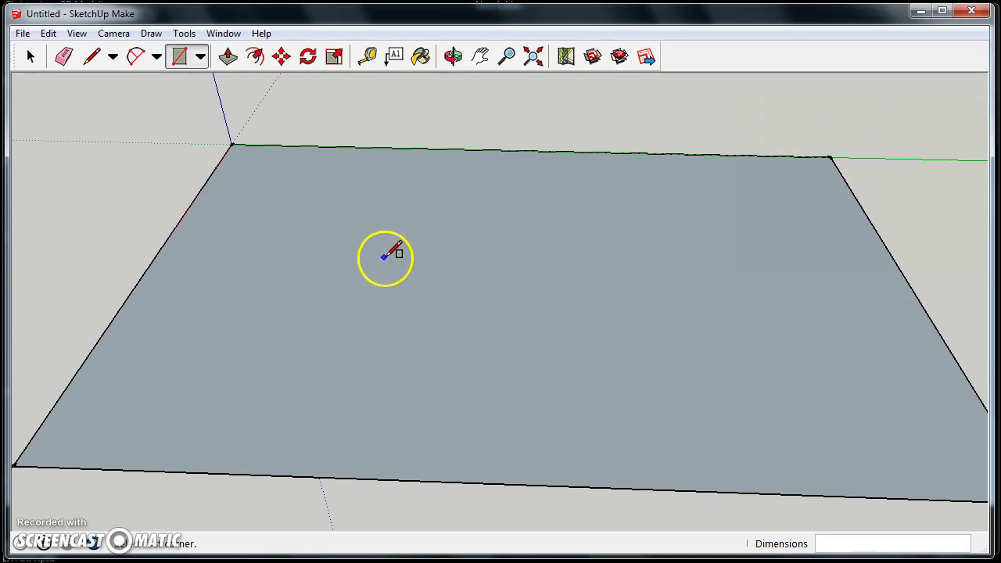
{"action": "middle_click_drag", "start_coordinate": [268, 201], "coordinate": [402, 258]}
{"action": "scroll", "coordinate": [399, 263], "scroll_direction": "up", "scroll_amount": 3}
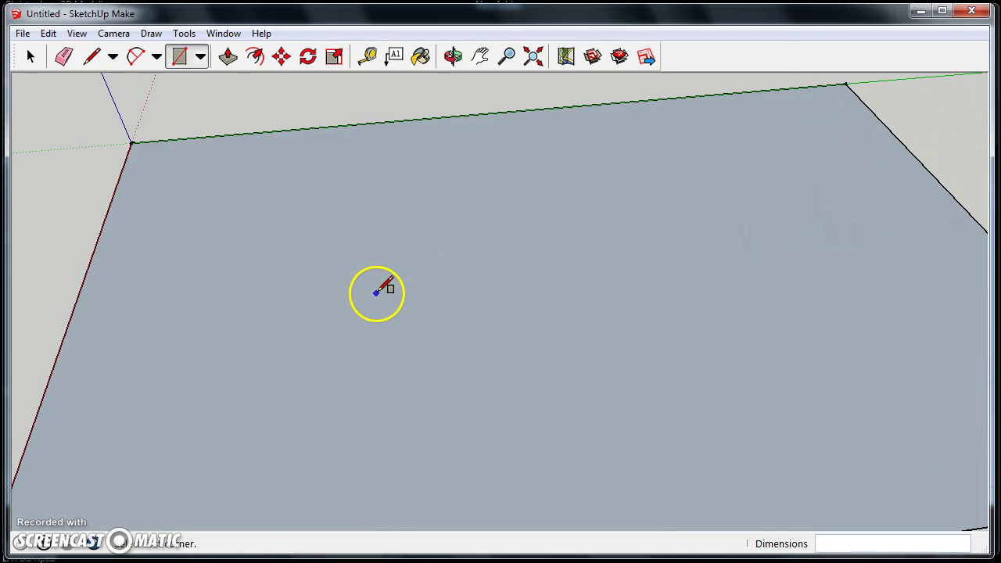
{"action": "left_click", "coordinate": [381, 373]}
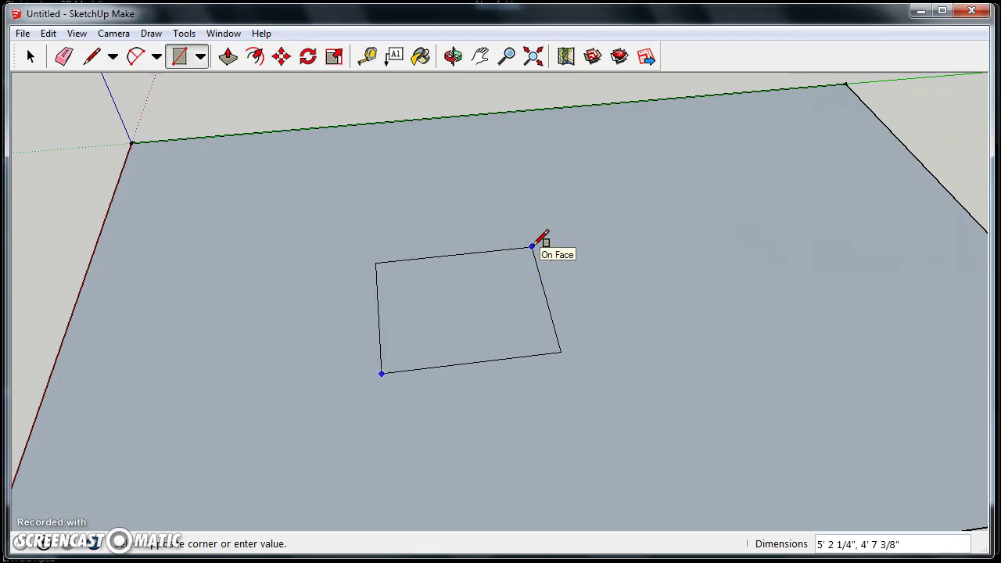
{"action": "type", "text": "26 1/2\",22"}
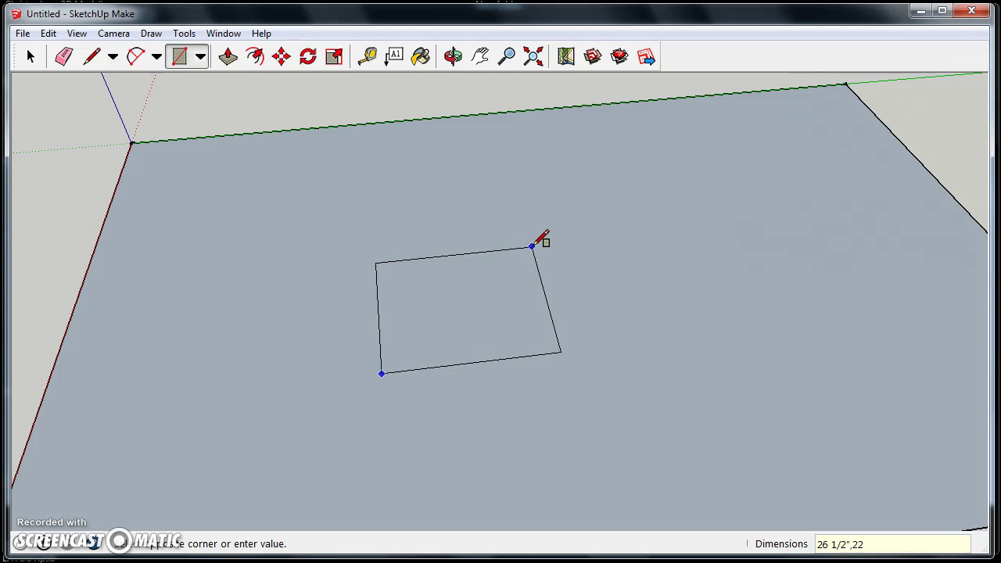
{"action": "key", "text": "Return"}
{"action": "scroll", "coordinate": [537, 239], "scroll_direction": "down", "scroll_amount": 5}
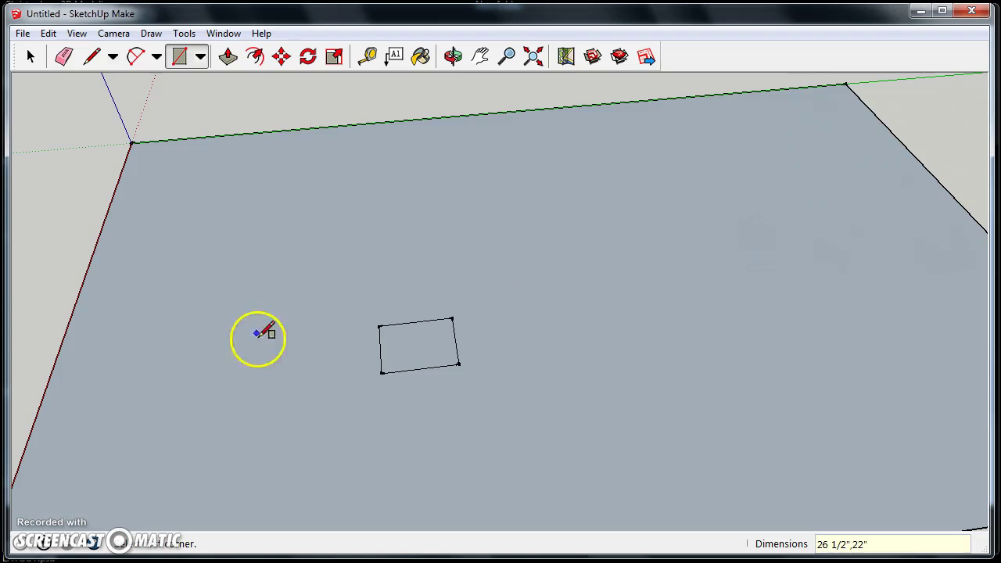
{"action": "scroll", "coordinate": [425, 469], "scroll_direction": "up", "scroll_amount": 4}
{"action": "mouse_move", "coordinate": [354, 339]}
{"action": "middle_mouse_down"}
{"action": "mouse_move", "coordinate": [502, 331]}
{"action": "mouse_move", "coordinate": [596, 284]}
{"action": "mouse_move", "coordinate": [505, 357]}
{"action": "mouse_move", "coordinate": [372, 352]}
{"action": "mouse_move", "coordinate": [407, 360]}
{"action": "middle_mouse_up"}
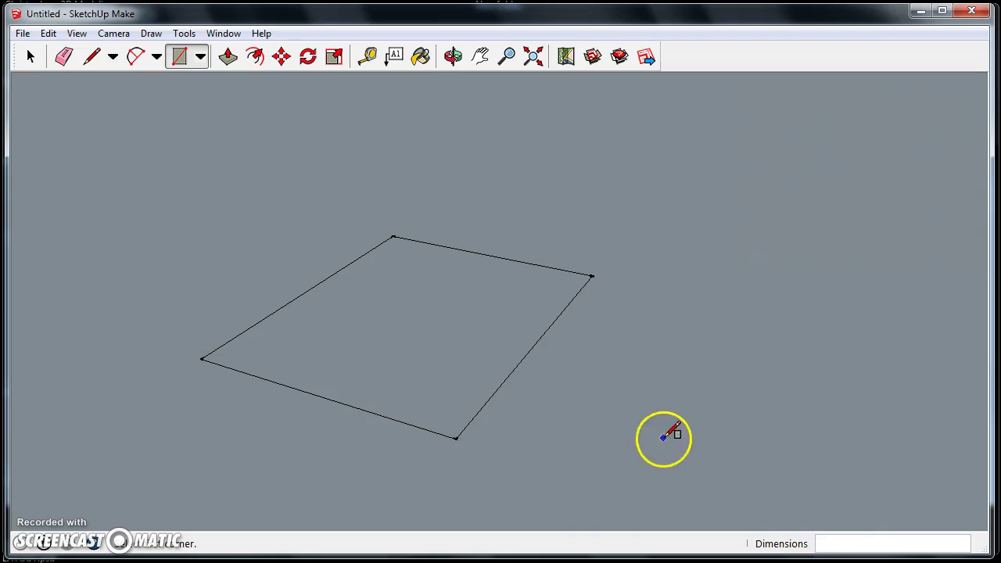
Step: Draw a second 26 1/2" by 22" rectangle beside the first, then delete it
{"action": "left_click", "coordinate": [577, 428]}
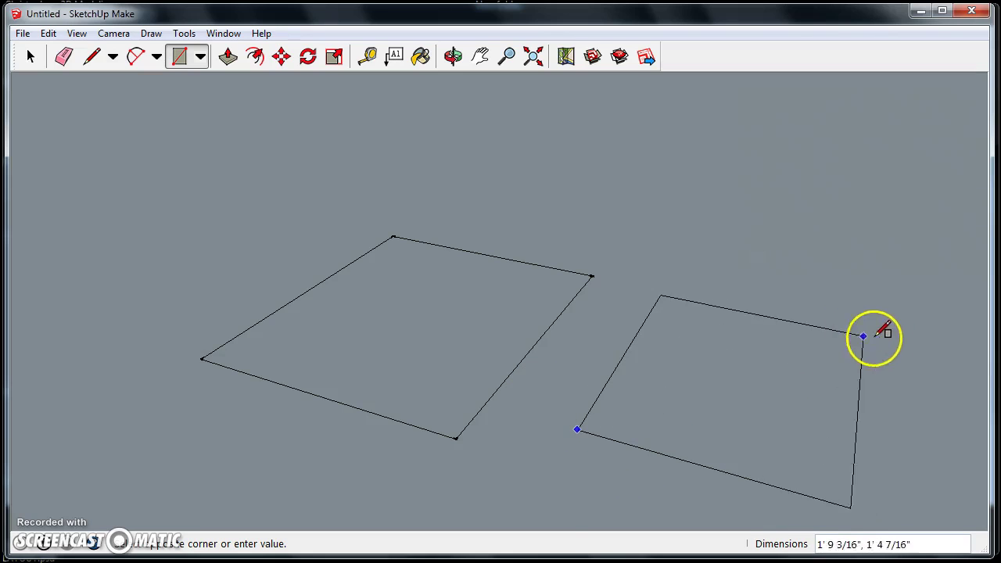
{"action": "type", "text": "26"}
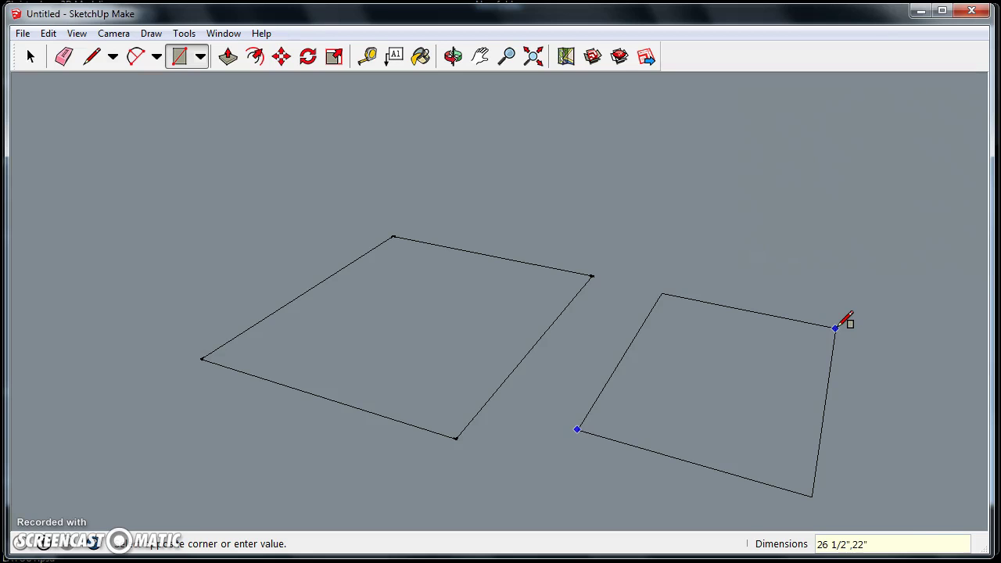
{"action": "type", "text": "1/2\",22\""}
{"action": "key", "text": "Return"}
{"action": "mouse_move", "coordinate": [838, 384]}
{"action": "middle_mouse_down"}
{"action": "mouse_move", "coordinate": [496, 331]}
{"action": "mouse_move", "coordinate": [337, 342]}
{"action": "mouse_move", "coordinate": [639, 328]}
{"action": "mouse_move", "coordinate": [425, 351]}
{"action": "mouse_move", "coordinate": [561, 373]}
{"action": "mouse_move", "coordinate": [685, 414]}
{"action": "mouse_move", "coordinate": [673, 327]}
{"action": "middle_mouse_up"}
{"action": "key", "text": "space"}
{"action": "left_click", "coordinate": [595, 254]}
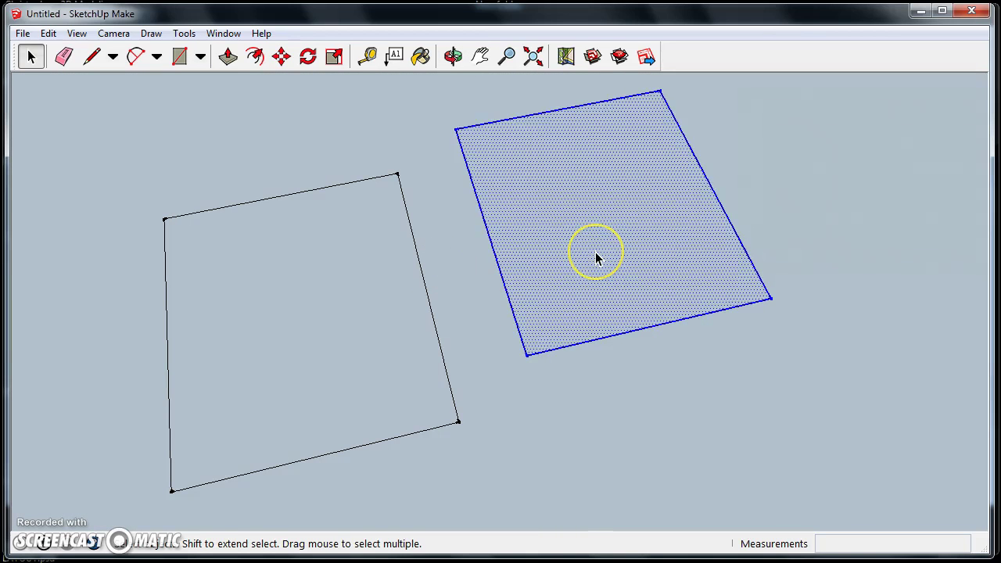
{"action": "key", "text": "Delete"}
Step: Push/Pull the remaining rectangle up 6" into a solid block
{"action": "middle_click_drag", "start_coordinate": [595, 251], "coordinate": [513, 282]}
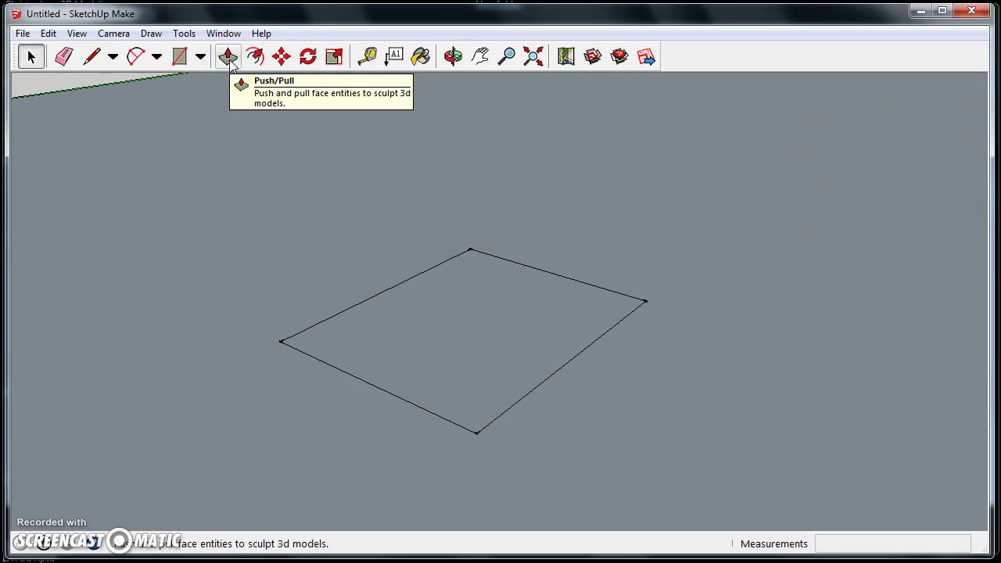
{"action": "left_click", "coordinate": [343, 246]}
{"action": "key", "text": "p"}
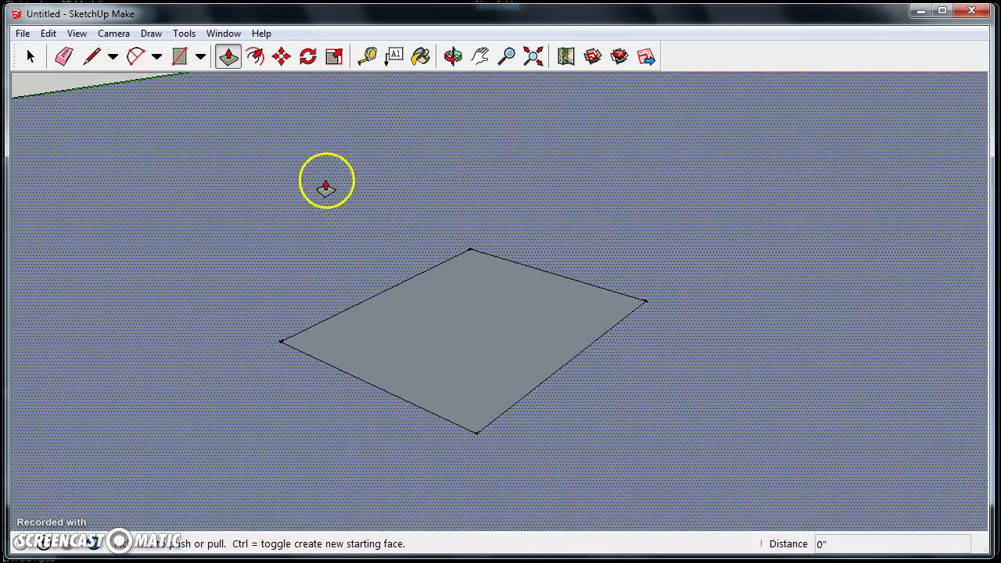
{"action": "left_click", "coordinate": [455, 344]}
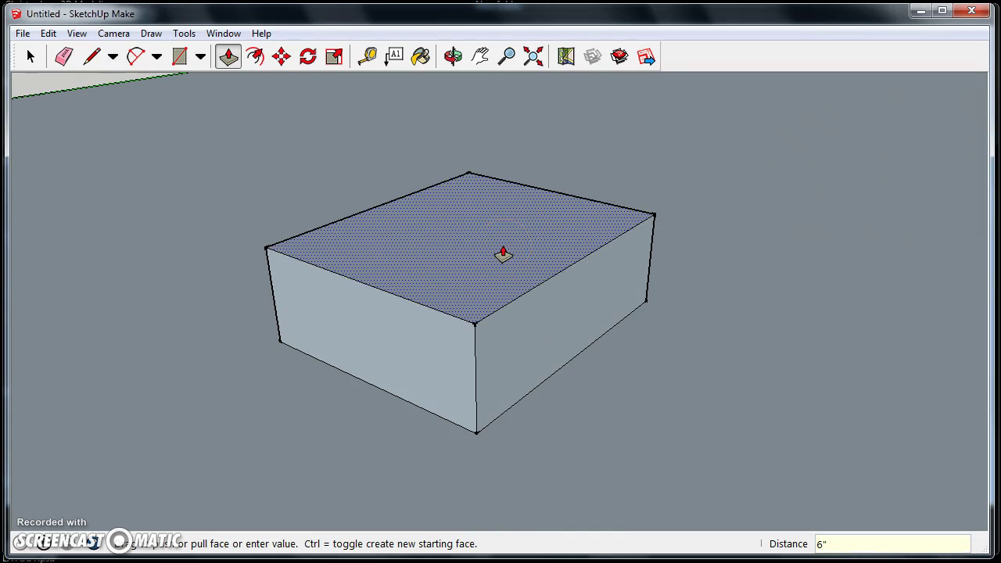
{"action": "middle_click_drag", "start_coordinate": [610, 331], "coordinate": [479, 328]}
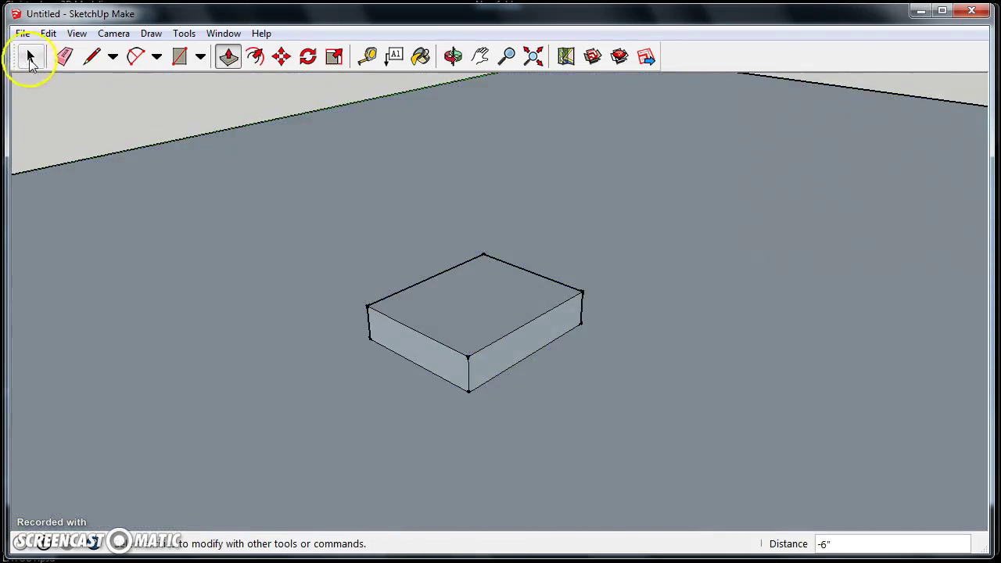
Step: Select the whole 6-inch box and make it a group
{"action": "left_click", "coordinate": [30, 56]}
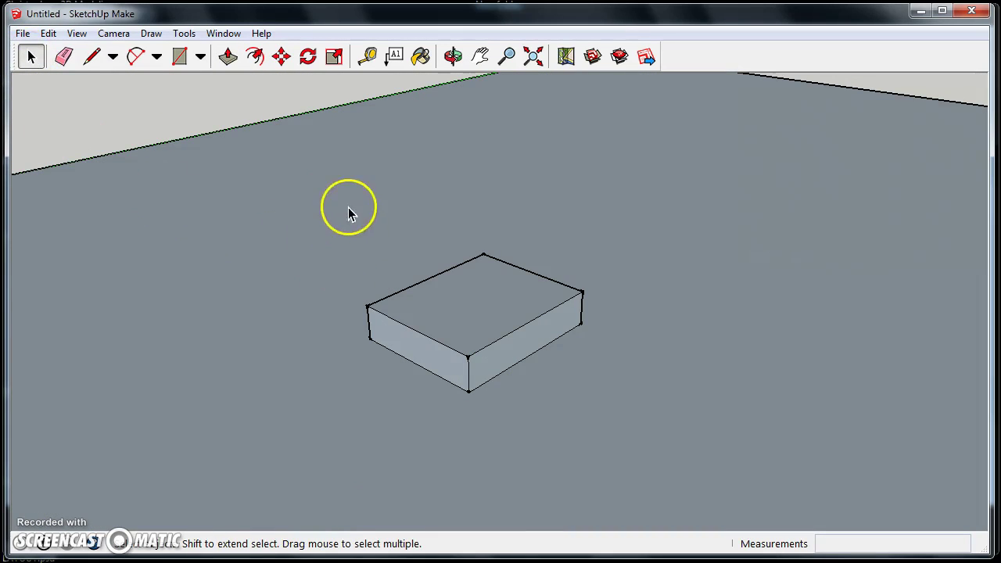
{"action": "middle_click_drag", "start_coordinate": [454, 242], "coordinate": [273, 201]}
{"action": "left_click_drag", "start_coordinate": [283, 196], "coordinate": [747, 443]}
{"action": "middle_click_drag", "start_coordinate": [642, 412], "coordinate": [504, 300]}
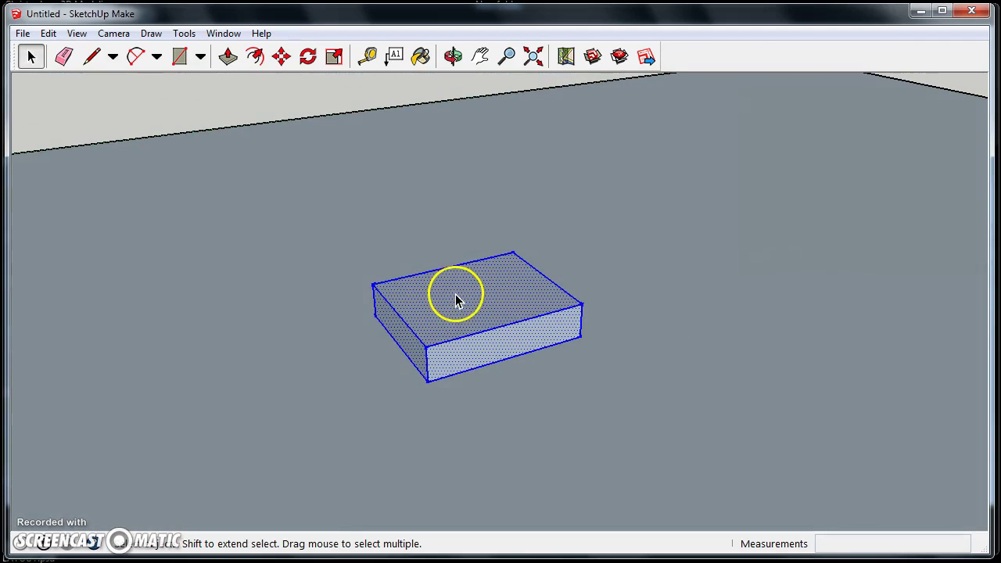
{"action": "right_click", "coordinate": [472, 306]}
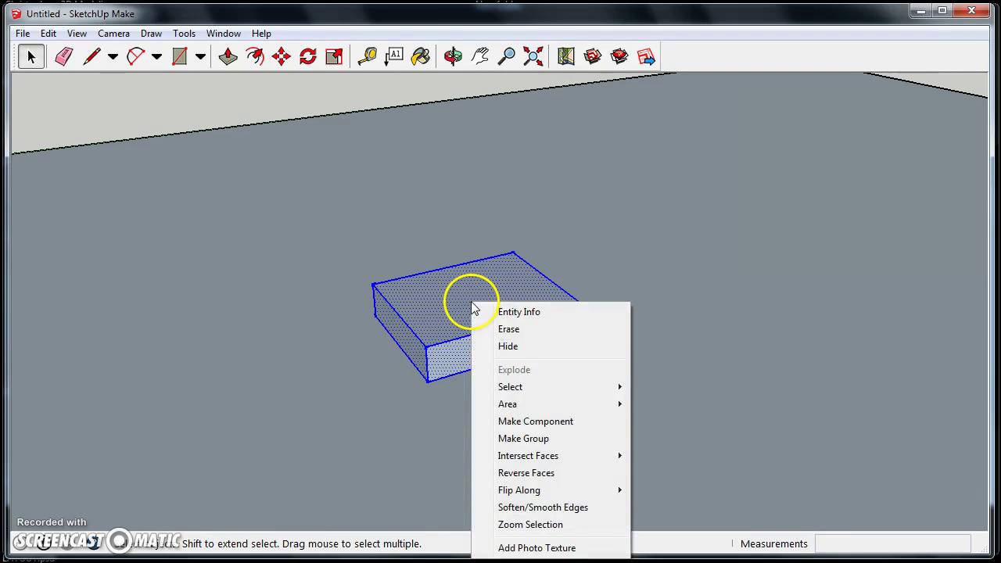
{"action": "left_click", "coordinate": [532, 438]}
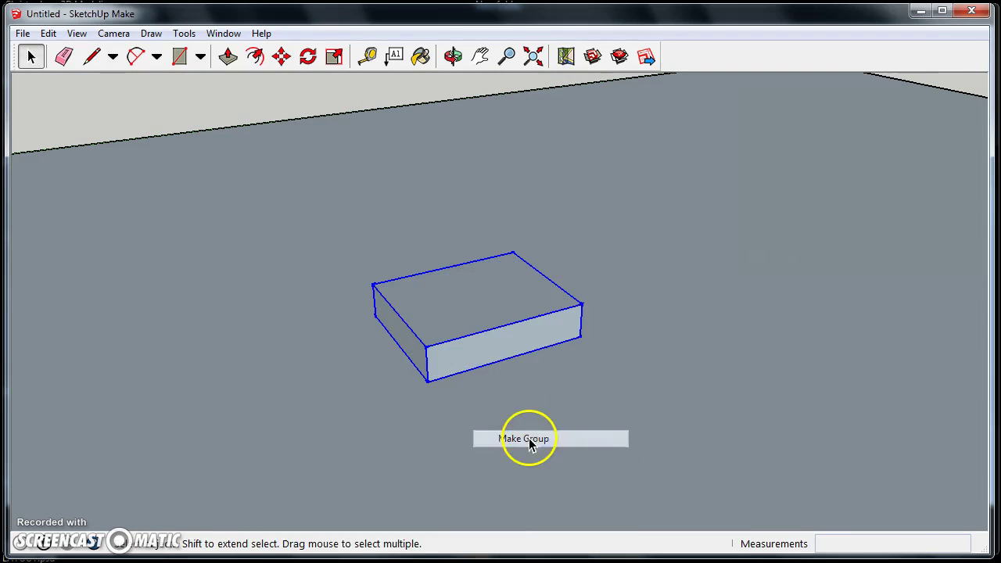
{"action": "middle_click_drag", "start_coordinate": [507, 357], "coordinate": [268, 276]}
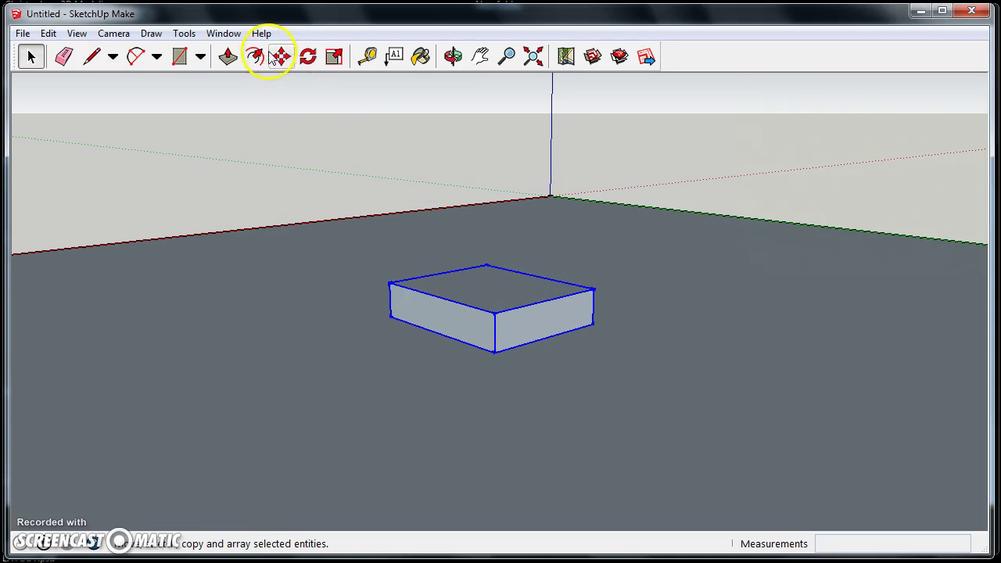
Step: Move the grouped box nearer the scene centre and rotate it 45 degrees on the ground
{"action": "key", "text": "m"}
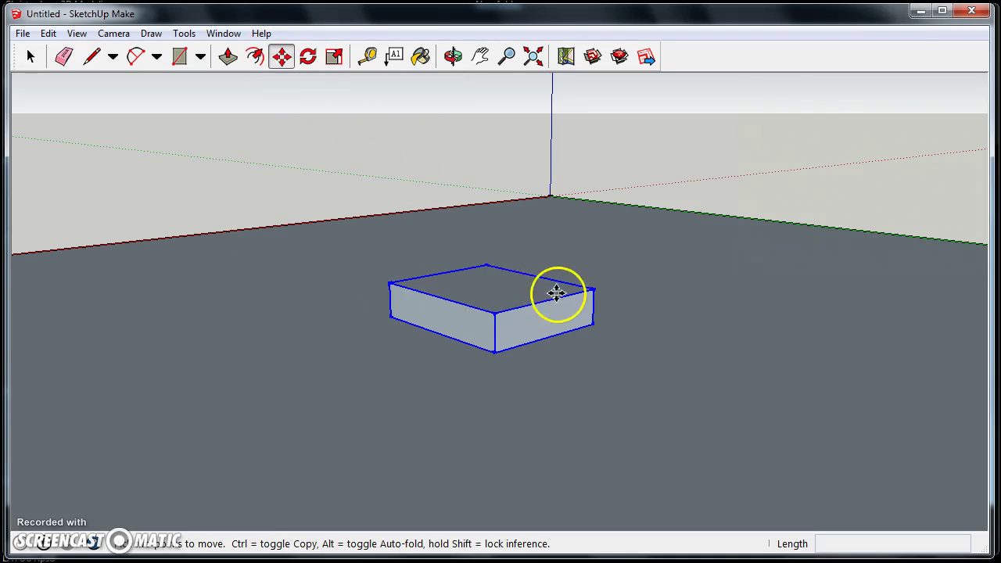
{"action": "left_click", "coordinate": [485, 288]}
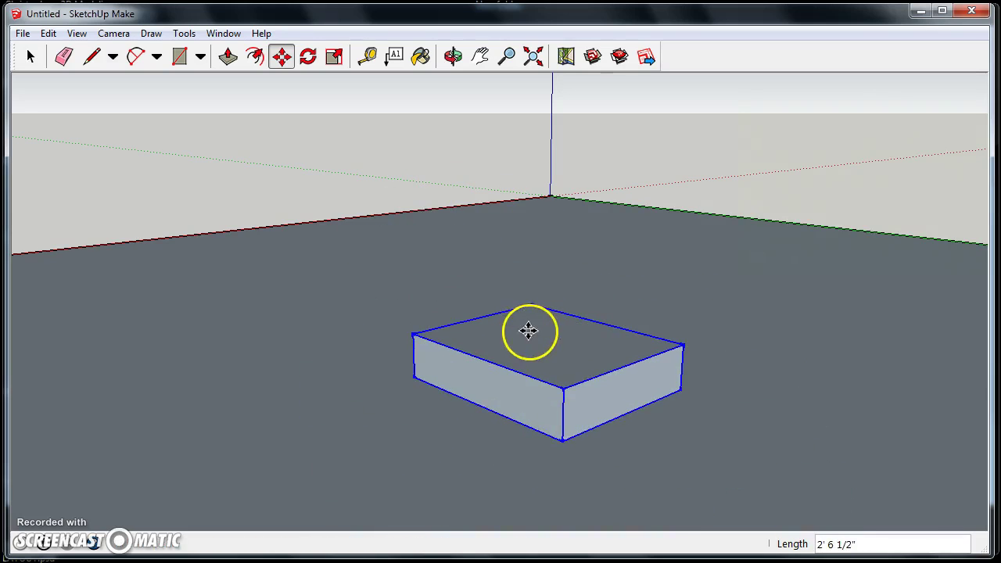
{"action": "left_click", "coordinate": [527, 331]}
{"action": "middle_click_drag", "start_coordinate": [527, 330], "coordinate": [473, 270]}
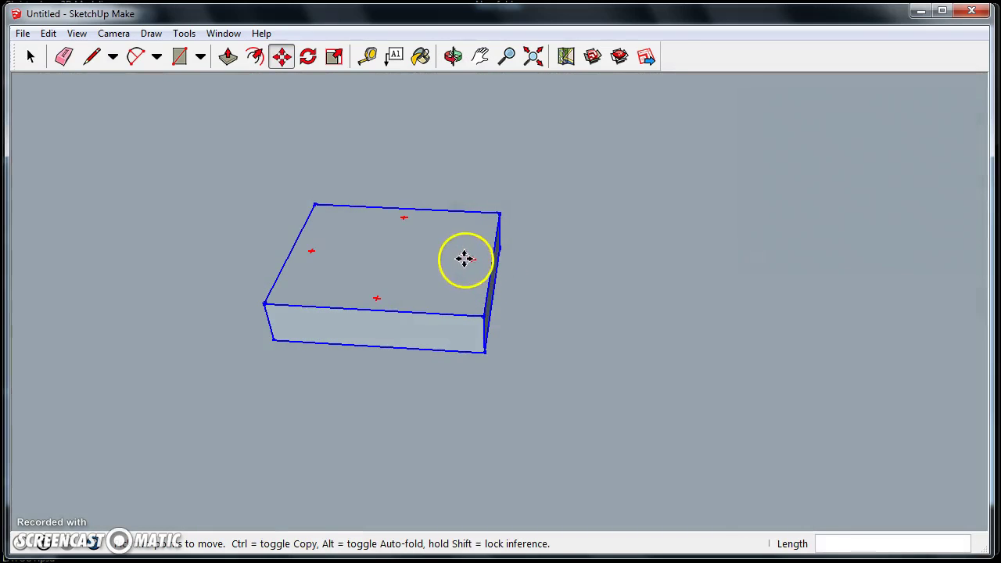
{"action": "key", "text": "q"}
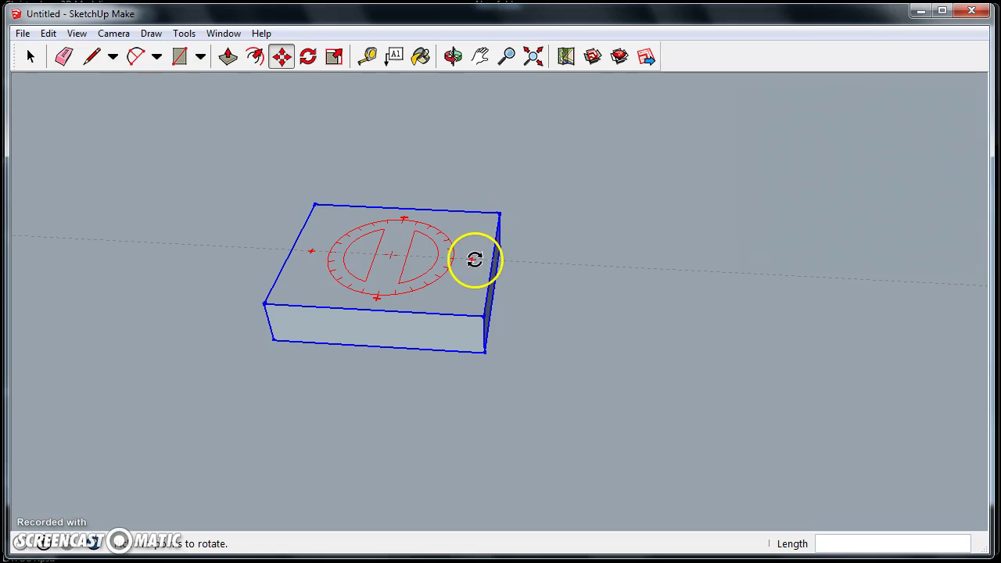
{"action": "left_click", "coordinate": [474, 258]}
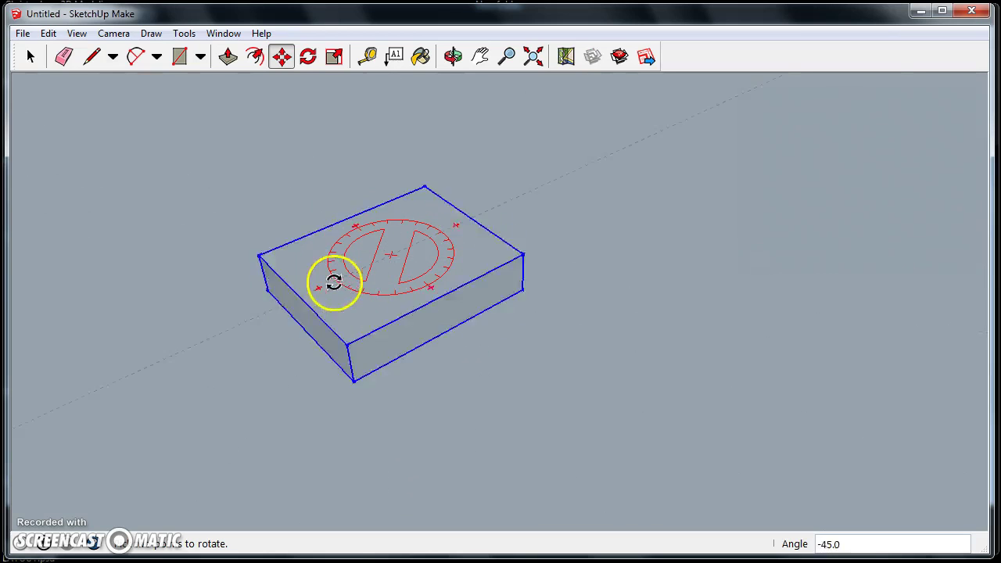
{"action": "left_click", "coordinate": [315, 249]}
{"action": "middle_click_drag", "start_coordinate": [315, 248], "coordinate": [462, 268]}
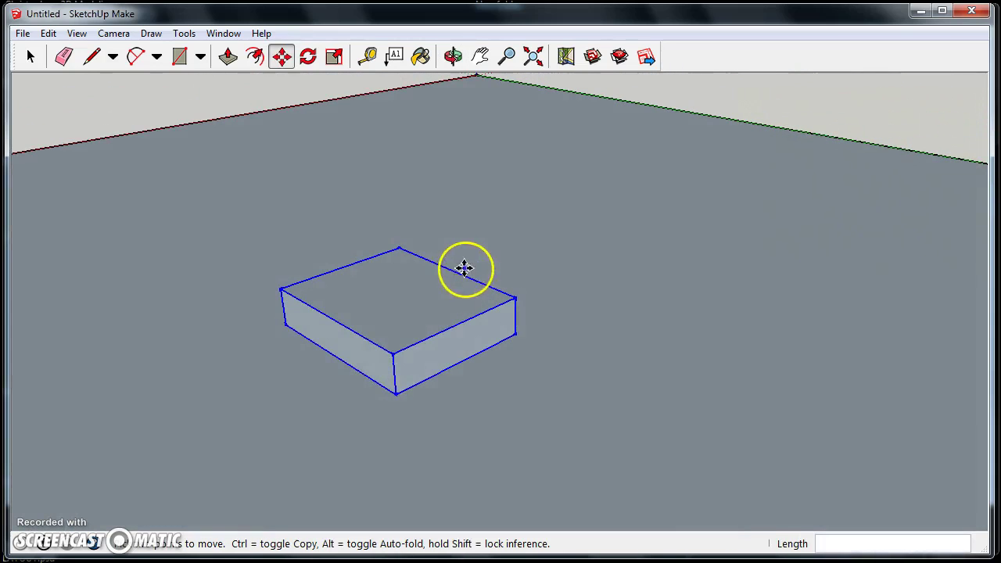
{"action": "mouse_move", "coordinate": [435, 376]}
{"action": "middle_mouse_down"}
{"action": "mouse_move", "coordinate": [516, 297]}
{"action": "mouse_move", "coordinate": [547, 295]}
{"action": "mouse_move", "coordinate": [409, 365]}
{"action": "mouse_move", "coordinate": [546, 281]}
{"action": "mouse_move", "coordinate": [509, 290]}
{"action": "middle_mouse_up"}
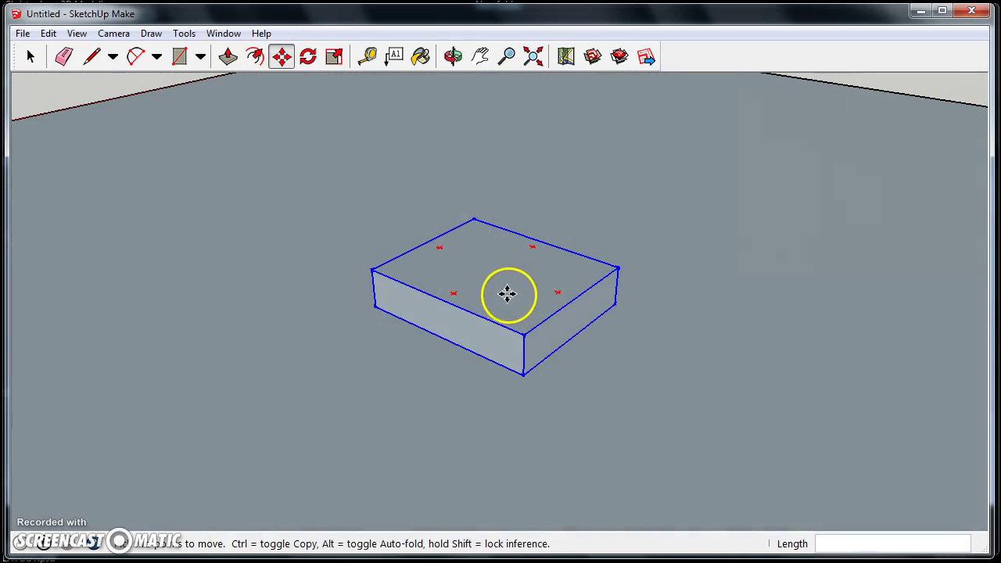
Step: Paint the box with the Colors-Named 0135_DarkGray material
{"action": "left_click", "coordinate": [421, 58]}
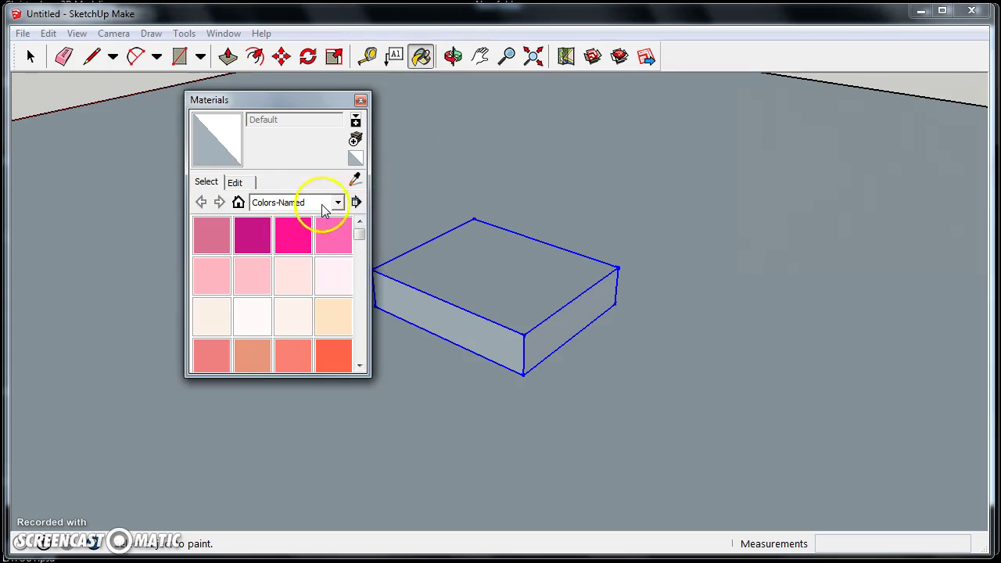
{"action": "left_click", "coordinate": [337, 203]}
{"action": "left_click", "coordinate": [339, 203]}
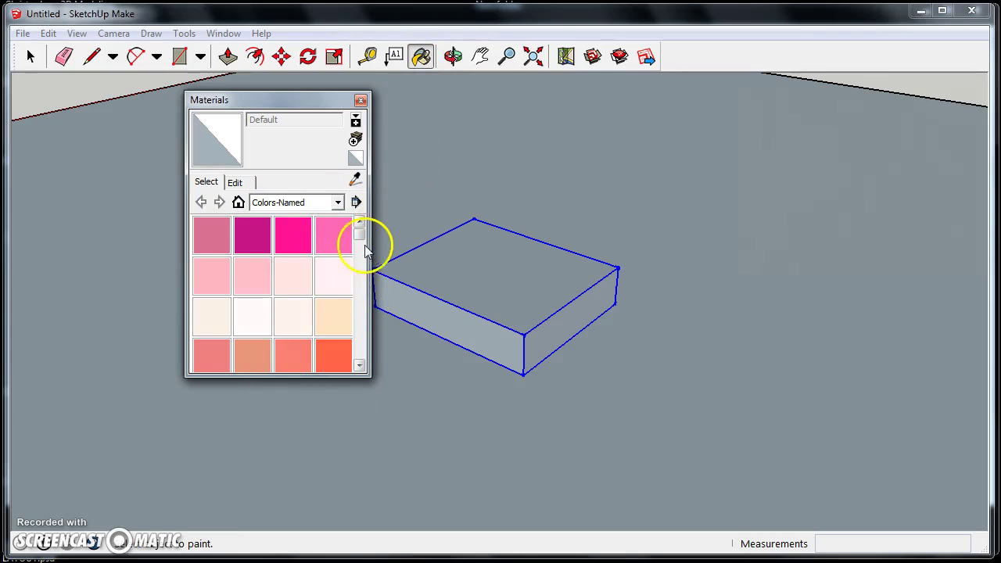
{"action": "left_click_drag", "start_coordinate": [358, 235], "coordinate": [359, 345]}
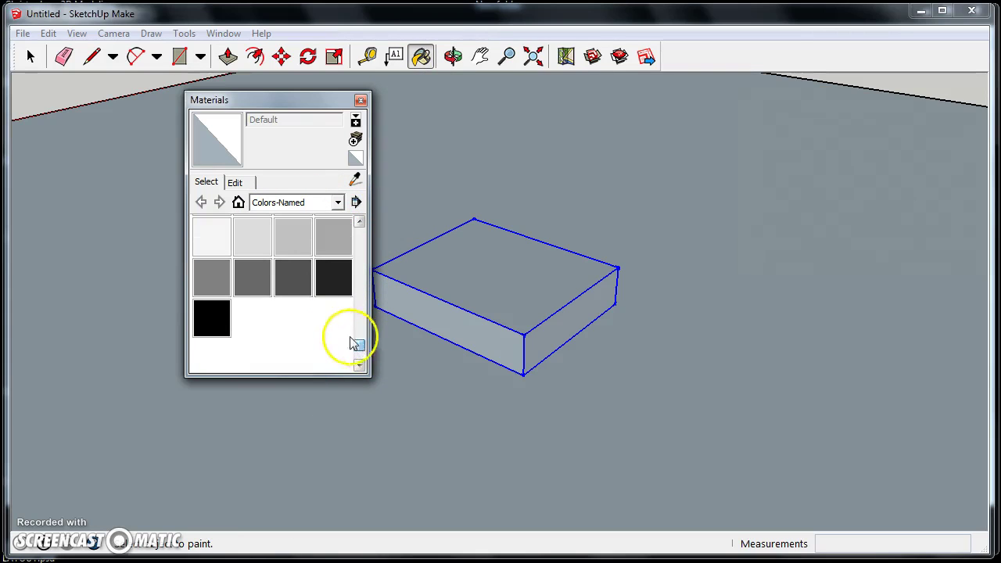
{"action": "left_click", "coordinate": [289, 276]}
{"action": "left_click", "coordinate": [514, 281]}
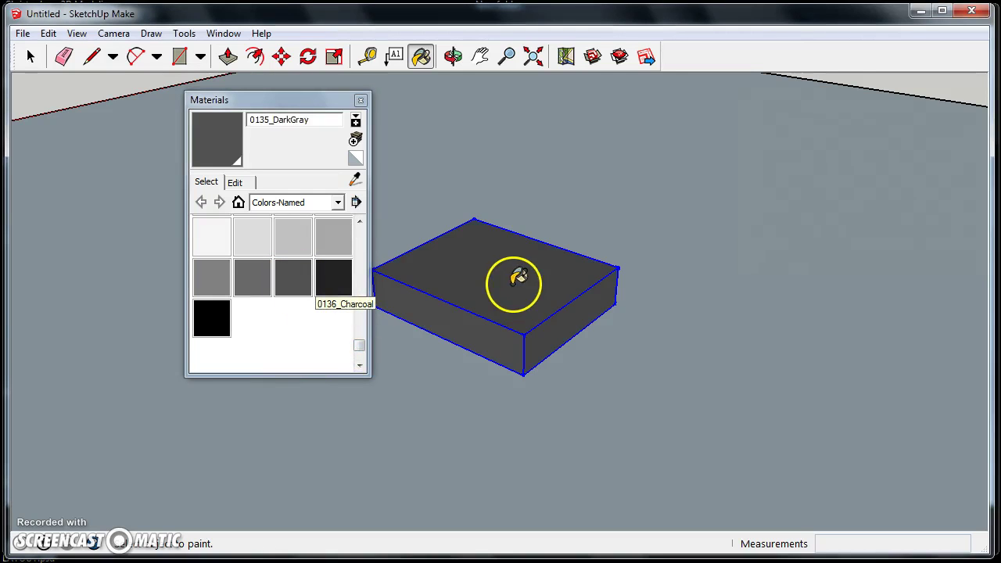
{"action": "left_click", "coordinate": [361, 101]}
{"action": "mouse_move", "coordinate": [330, 298]}
{"action": "middle_mouse_down"}
{"action": "mouse_move", "coordinate": [432, 345]}
{"action": "mouse_move", "coordinate": [708, 263]}
{"action": "mouse_move", "coordinate": [339, 333]}
{"action": "mouse_move", "coordinate": [360, 149]}
{"action": "middle_mouse_up"}
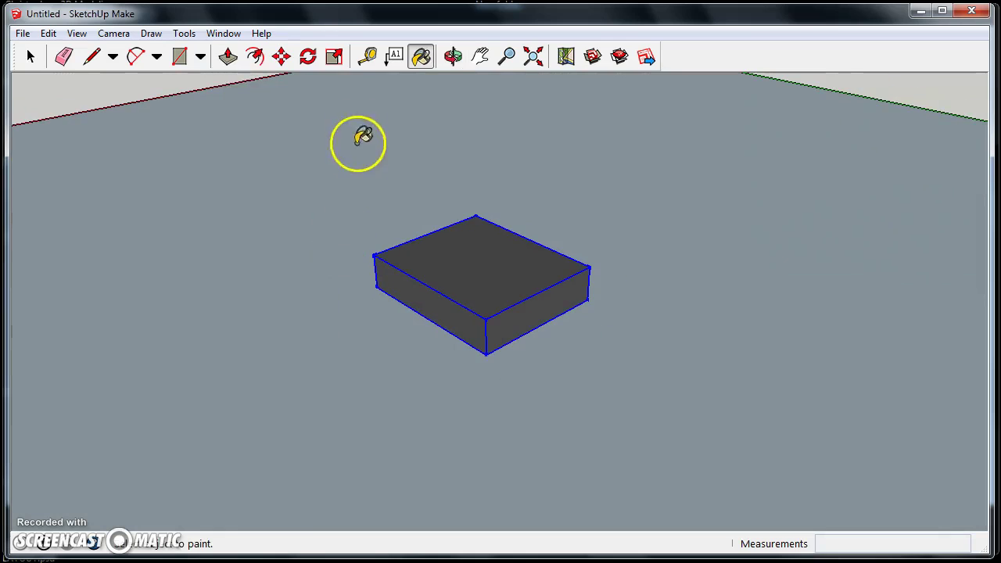
Step: Draw a rectangle across the top of the dark gray box
{"action": "left_click", "coordinate": [227, 58]}
{"action": "left_click", "coordinate": [182, 59]}
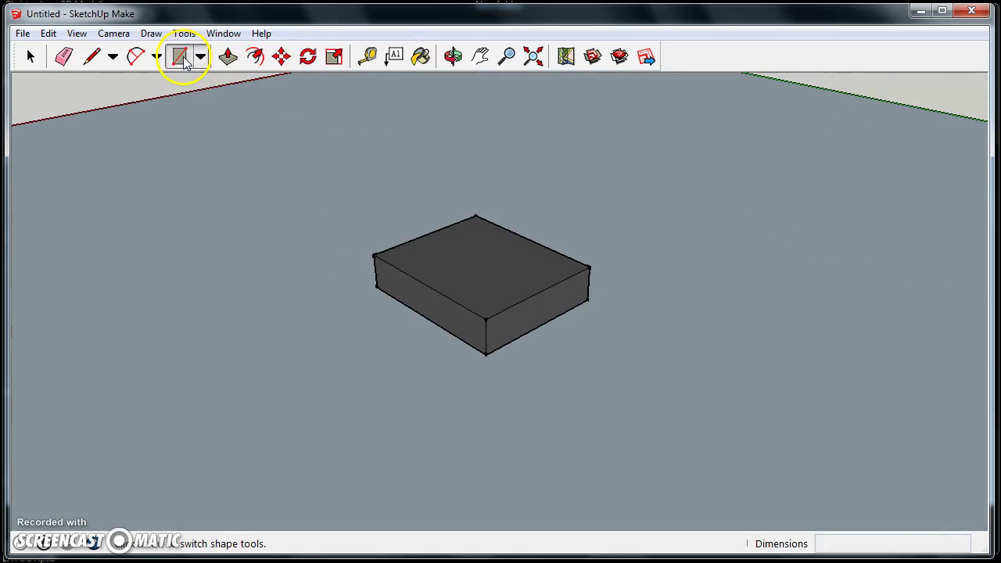
{"action": "left_click", "coordinate": [476, 216]}
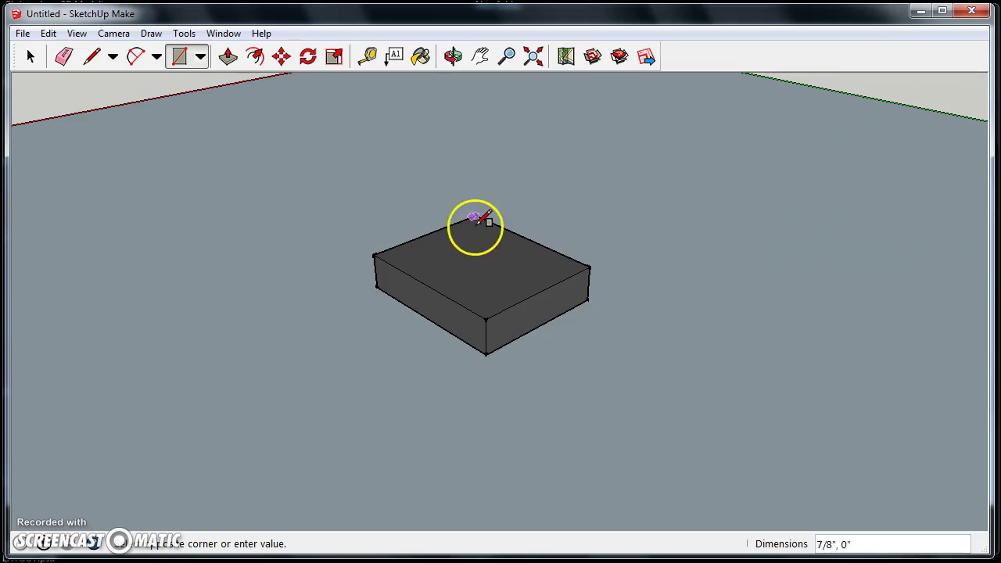
{"action": "left_click", "coordinate": [486, 318]}
{"action": "middle_click_drag", "start_coordinate": [583, 301], "coordinate": [391, 380]}
Step: Pull the new top face upward into a 2' 3" tall white block
{"action": "left_click", "coordinate": [227, 58]}
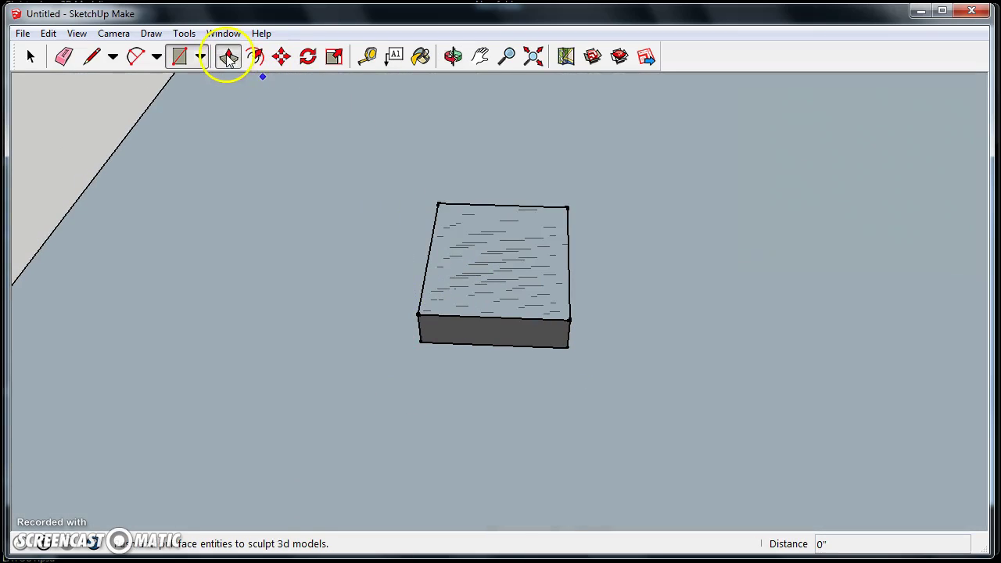
{"action": "left_click", "coordinate": [503, 278]}
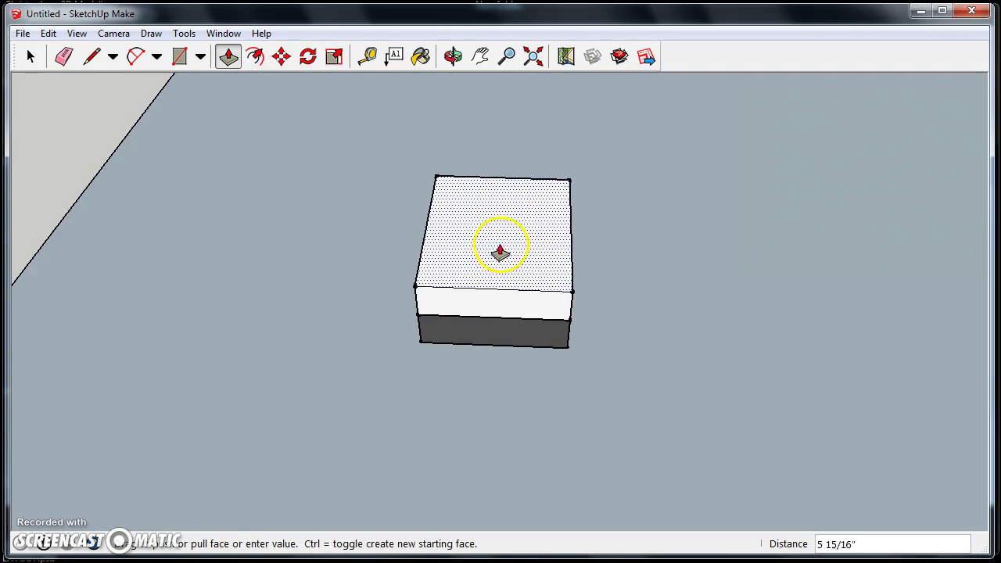
{"action": "middle_click_drag", "start_coordinate": [497, 177], "coordinate": [568, 132]}
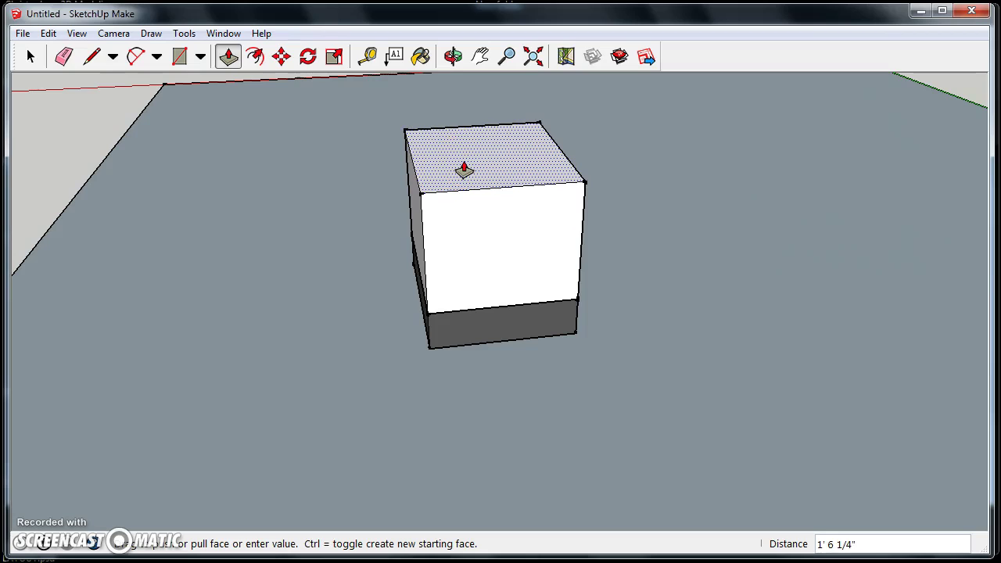
{"action": "left_click", "coordinate": [464, 170]}
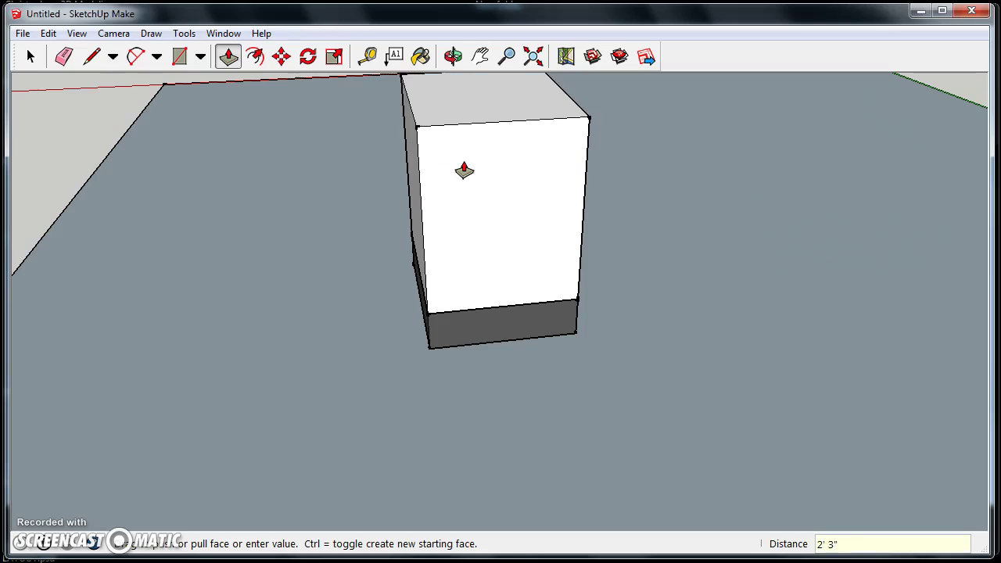
{"action": "middle_click_drag", "start_coordinate": [462, 172], "coordinate": [529, 327]}
{"action": "key", "text": "space"}
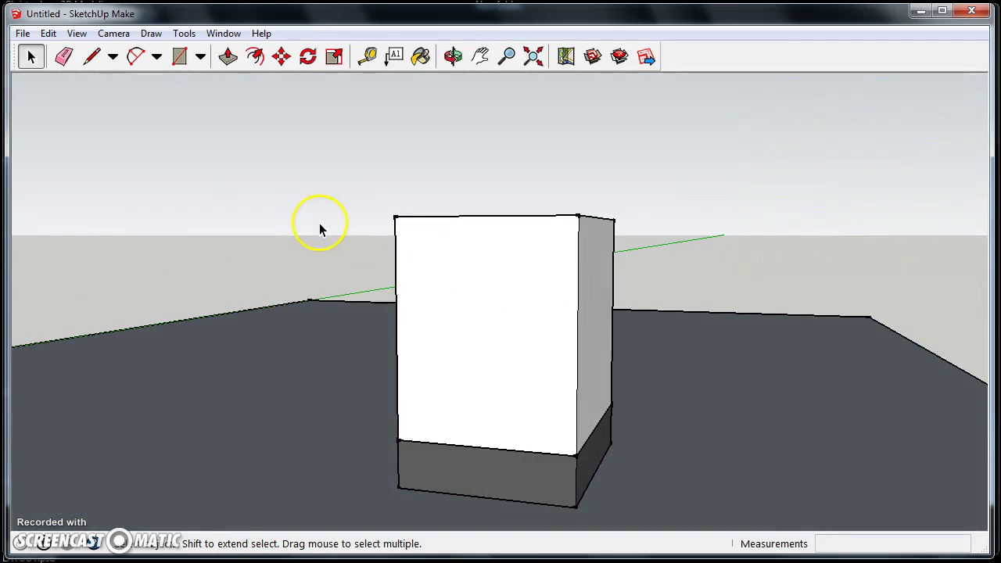
{"action": "scroll", "coordinate": [318, 268], "scroll_direction": "down", "scroll_amount": 2}
{"action": "middle_click_drag", "start_coordinate": [317, 268], "coordinate": [454, 253]}
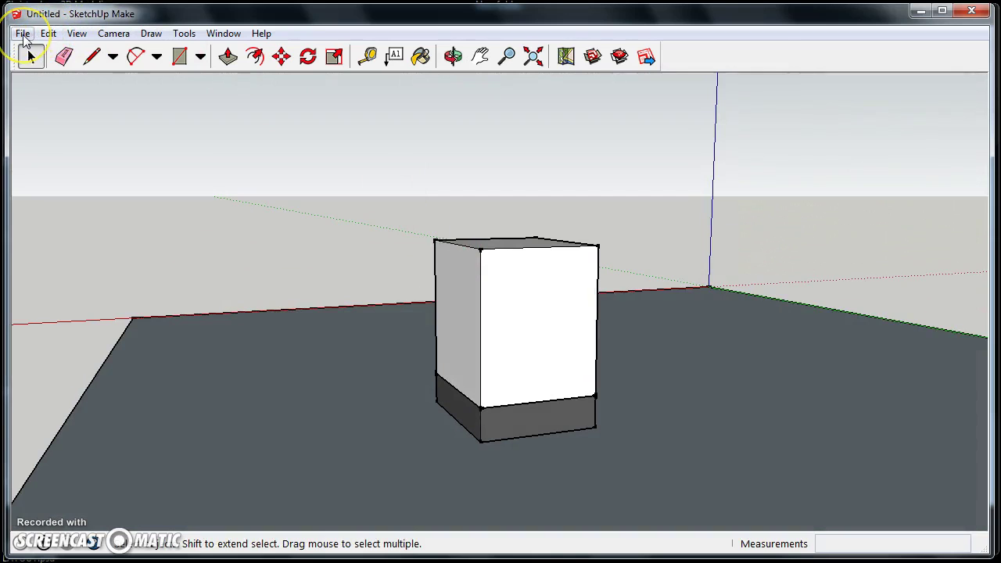
Step: Import the 60 lb surface.jpg photo as a JPEG image
{"action": "left_click", "coordinate": [24, 35]}
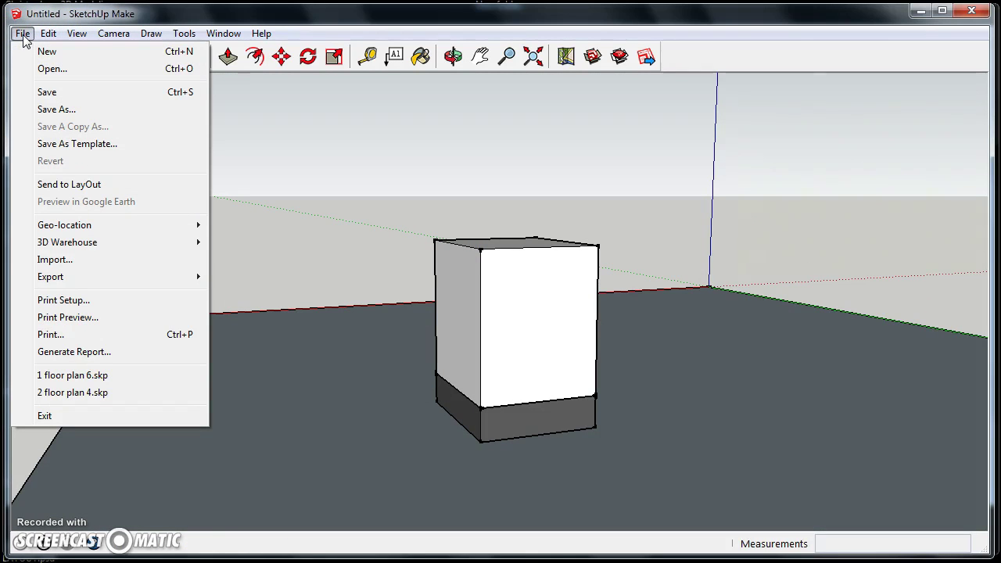
{"action": "left_click", "coordinate": [55, 259]}
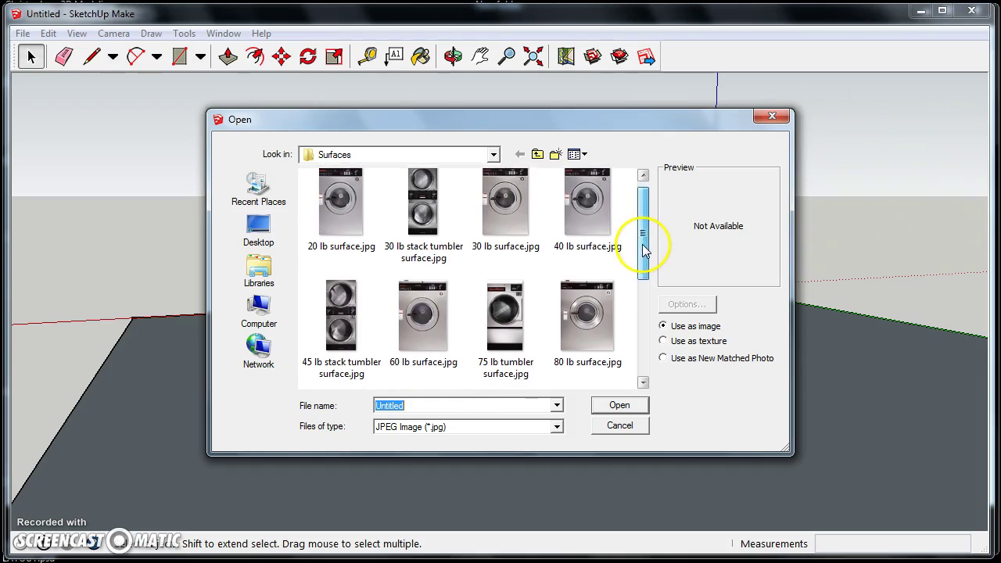
{"action": "left_click_drag", "start_coordinate": [642, 244], "coordinate": [644, 280]}
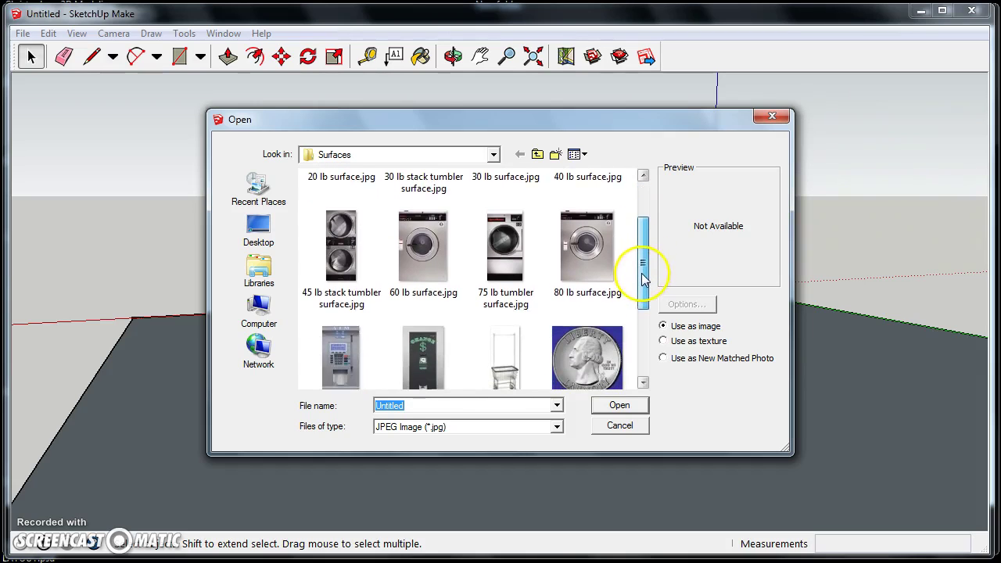
{"action": "left_click", "coordinate": [423, 244]}
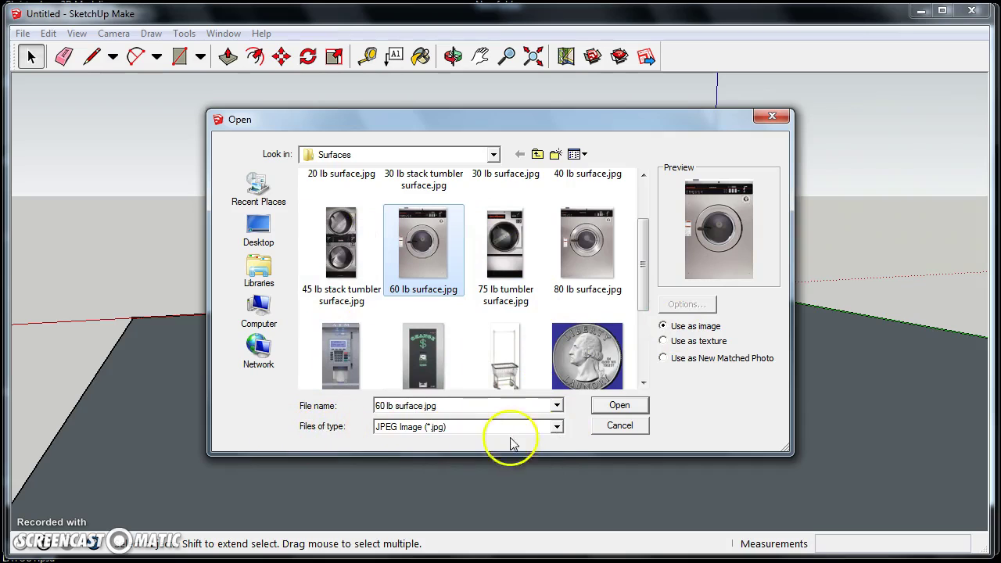
{"action": "left_click", "coordinate": [556, 427]}
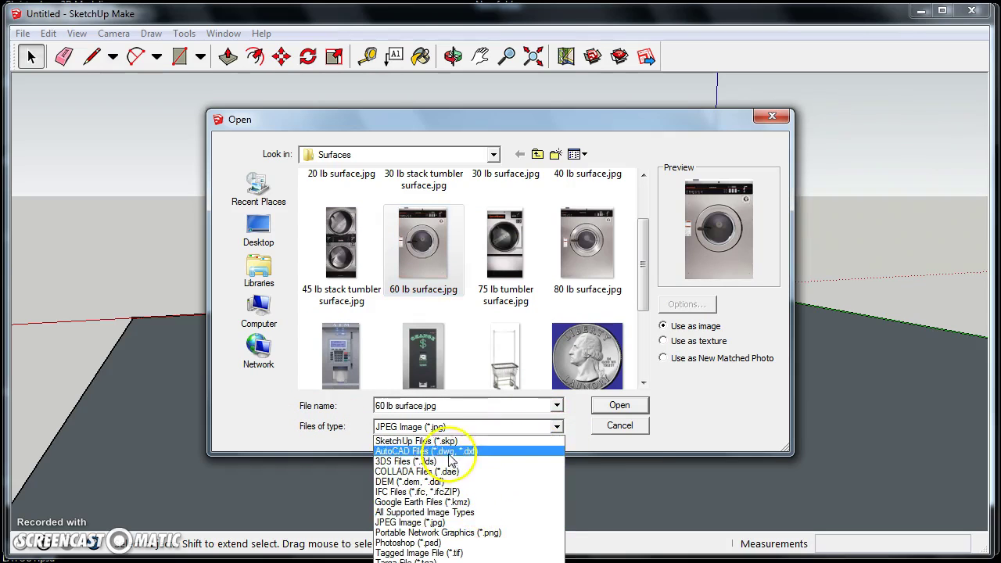
{"action": "left_click", "coordinate": [442, 522]}
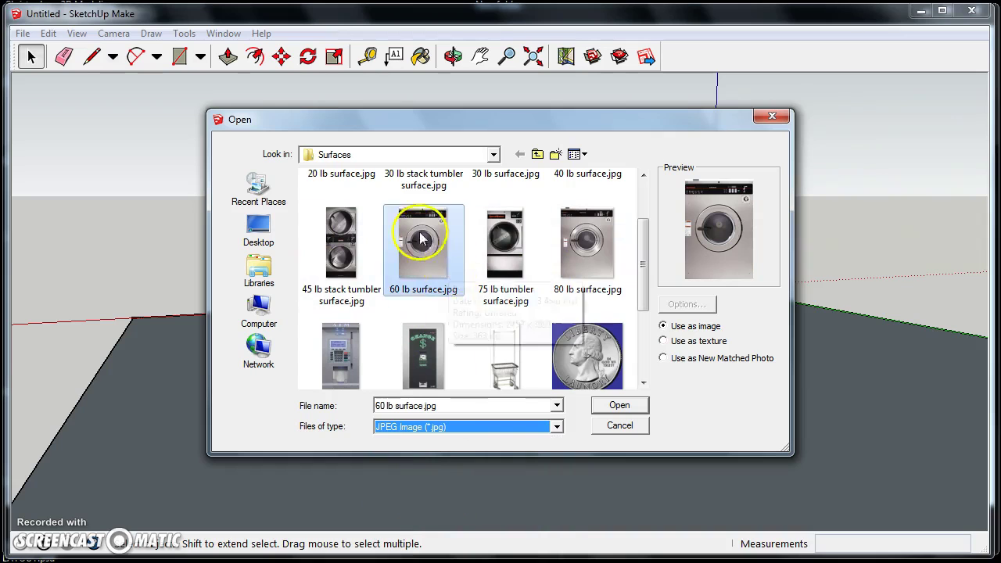
{"action": "left_click", "coordinate": [617, 405]}
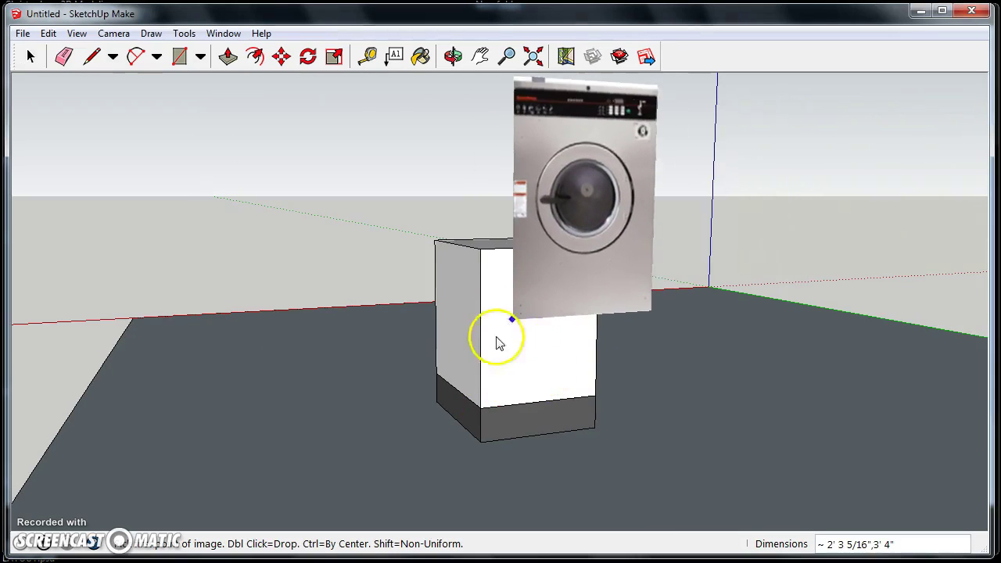
Step: Place the 60 lb surface photo on the box's front face from its lower-left corner
{"action": "left_click", "coordinate": [481, 409]}
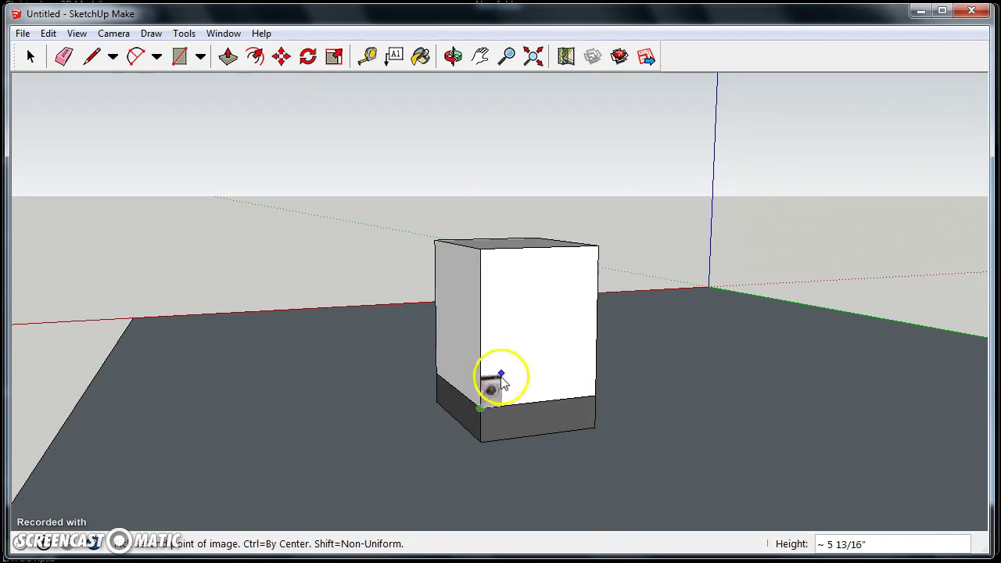
{"action": "left_click", "coordinate": [601, 251]}
{"action": "middle_click_drag", "start_coordinate": [600, 252], "coordinate": [214, 295]}
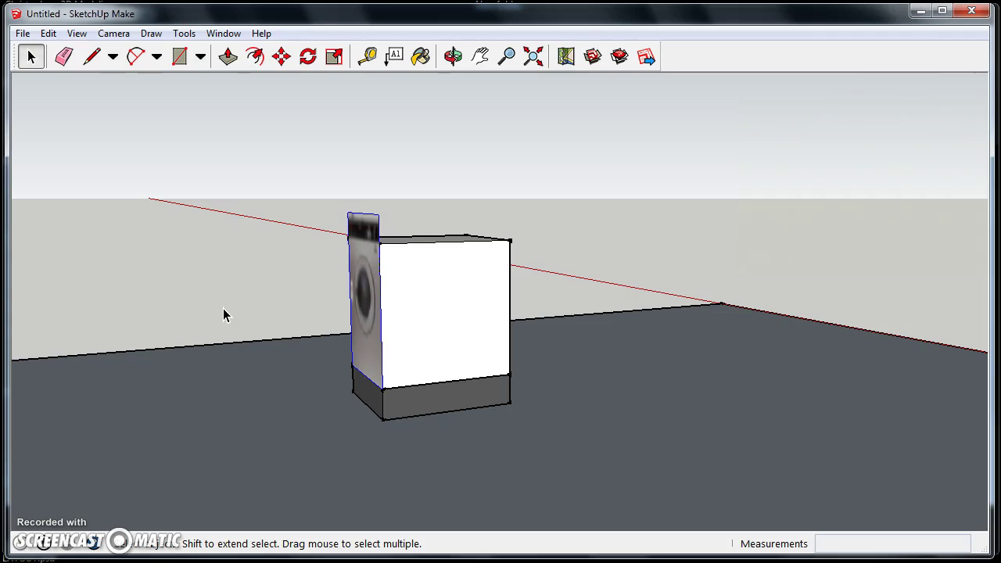
Step: Select the whole washer box with its photo and delete it
{"action": "middle_click_drag", "start_coordinate": [380, 380], "coordinate": [608, 397]}
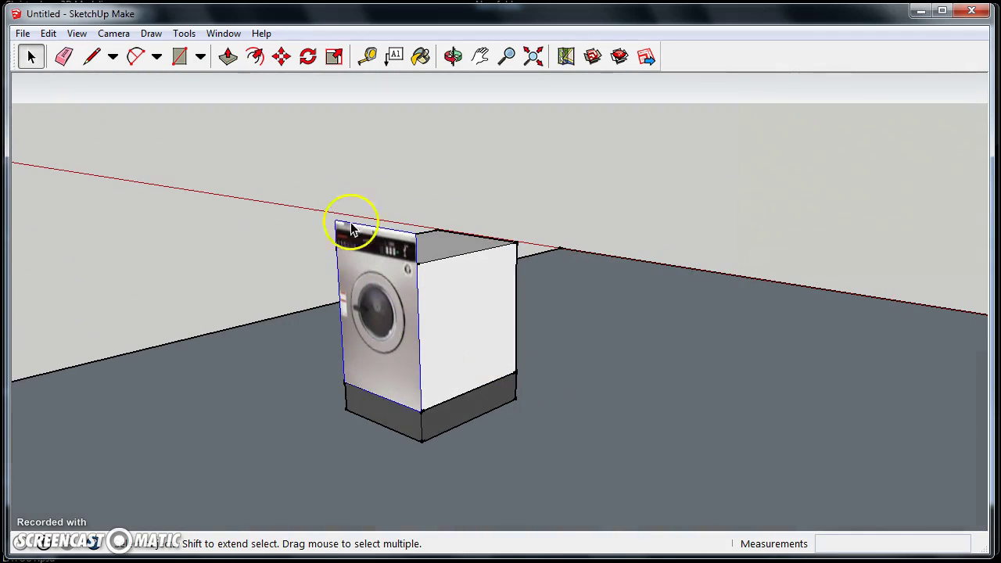
{"action": "left_click_drag", "start_coordinate": [303, 188], "coordinate": [606, 500]}
{"action": "key", "text": "Delete"}
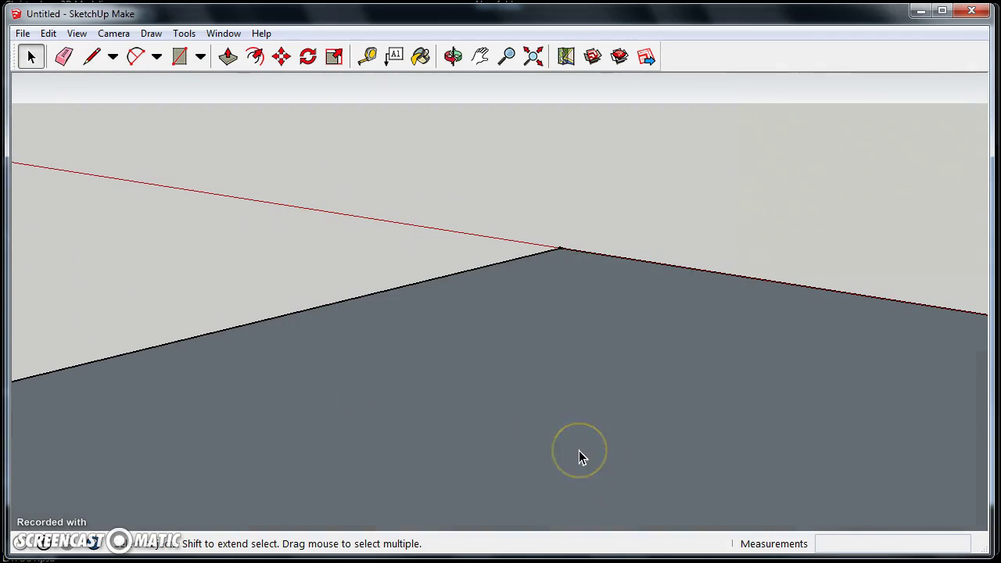
{"action": "middle_click_drag", "start_coordinate": [579, 451], "coordinate": [311, 328]}
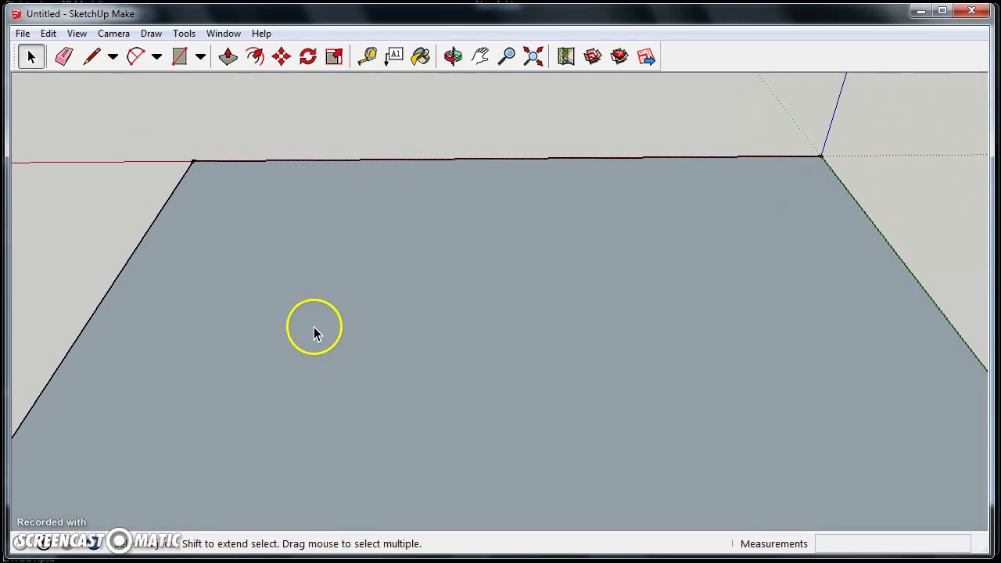
Step: Draw a rectangle on the ground and push/pull it into a thin 6-inch slab
{"action": "key", "text": "r"}
{"action": "left_click", "coordinate": [302, 424]}
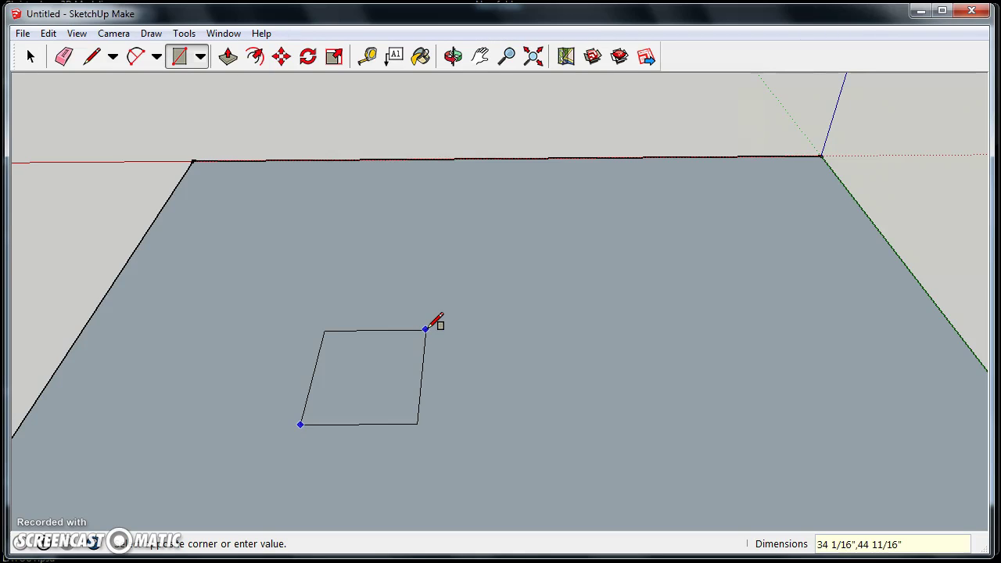
{"action": "left_click", "coordinate": [488, 330]}
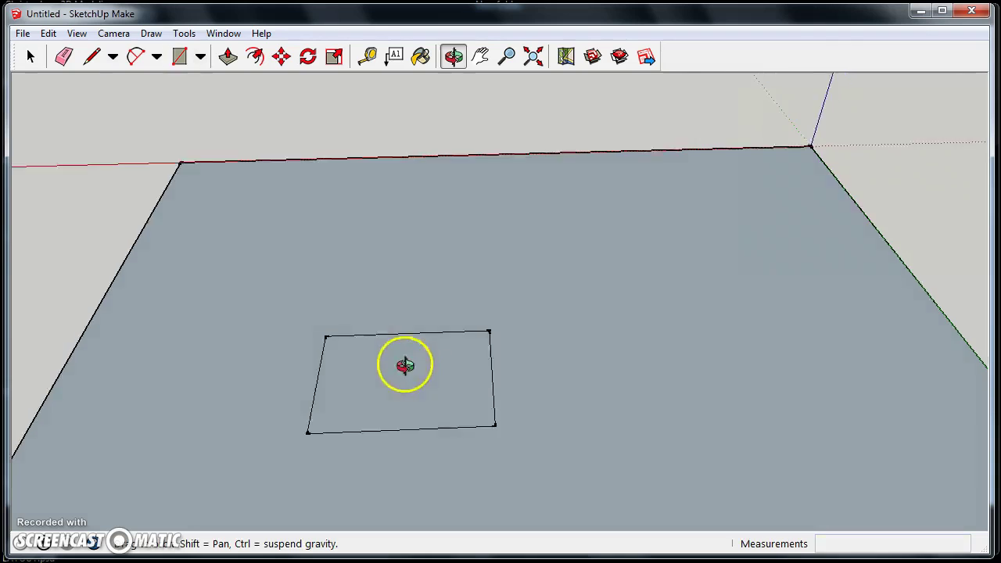
{"action": "key", "text": "r"}
{"action": "mouse_move", "coordinate": [405, 366]}
{"action": "middle_mouse_down"}
{"action": "mouse_move", "coordinate": [737, 351]}
{"action": "mouse_move", "coordinate": [365, 302]}
{"action": "mouse_move", "coordinate": [472, 299]}
{"action": "middle_mouse_up"}
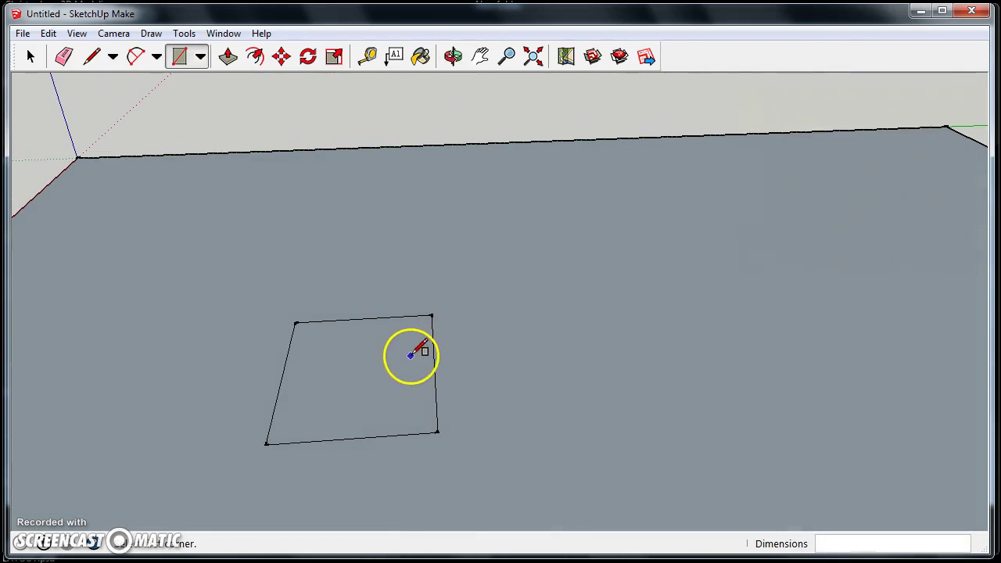
{"action": "key", "text": "p"}
{"action": "left_click", "coordinate": [380, 386]}
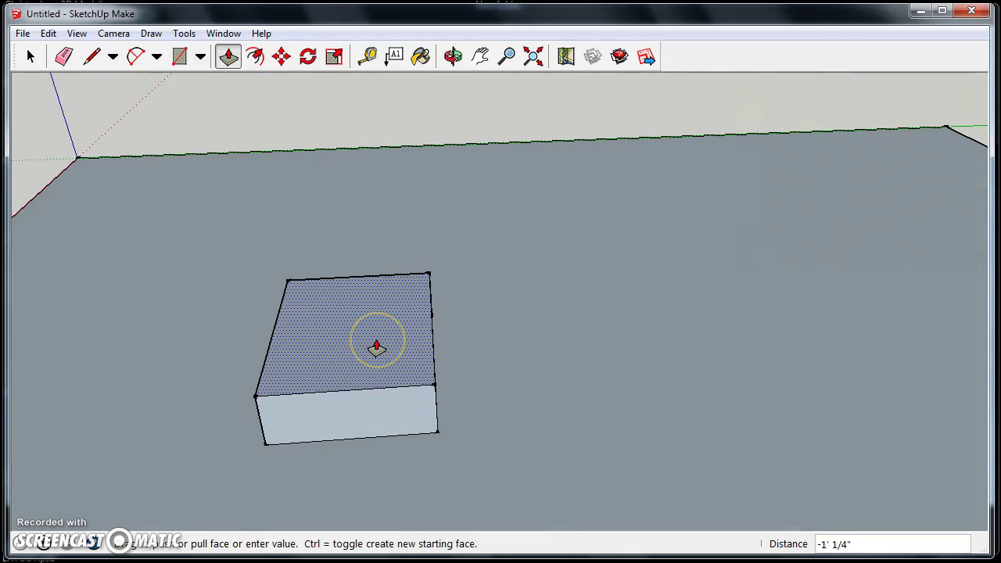
{"action": "left_click", "coordinate": [376, 348]}
{"action": "middle_click_drag", "start_coordinate": [565, 391], "coordinate": [438, 426]}
Step: Group the slab and paint it with 0135_DarkGray
{"action": "key", "text": "space"}
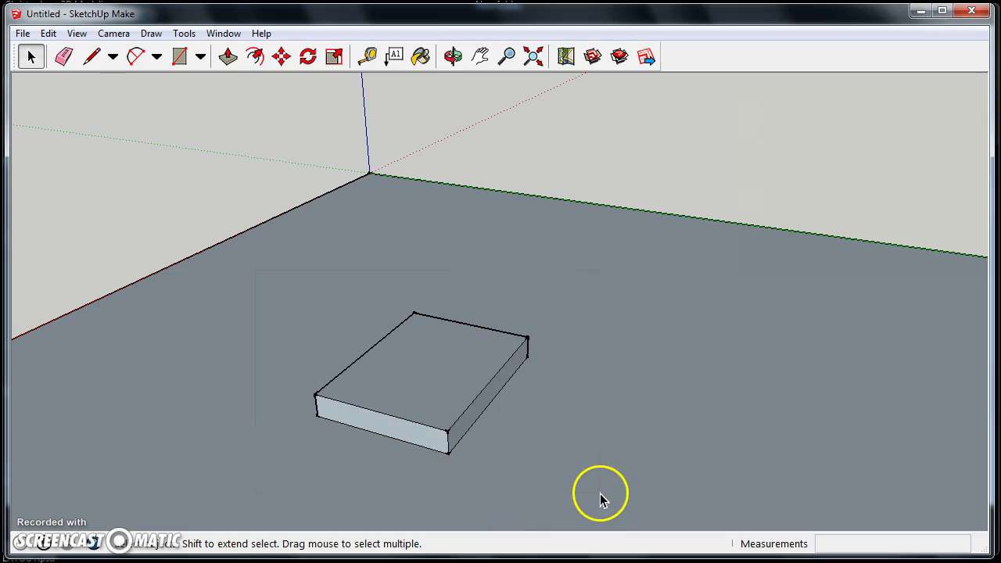
{"action": "key", "text": "ctrl+a"}
{"action": "right_click", "coordinate": [430, 381]}
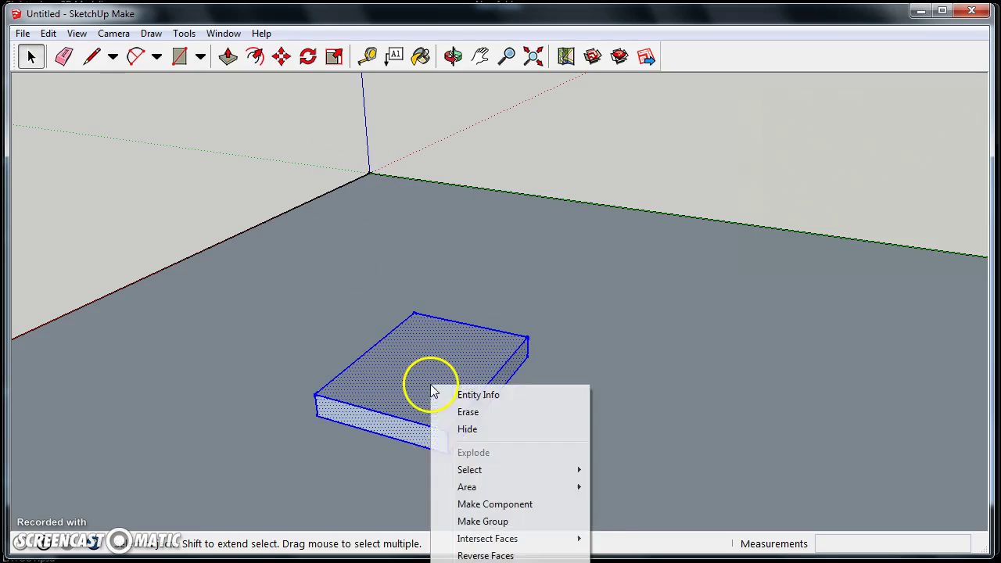
{"action": "left_click", "coordinate": [461, 518]}
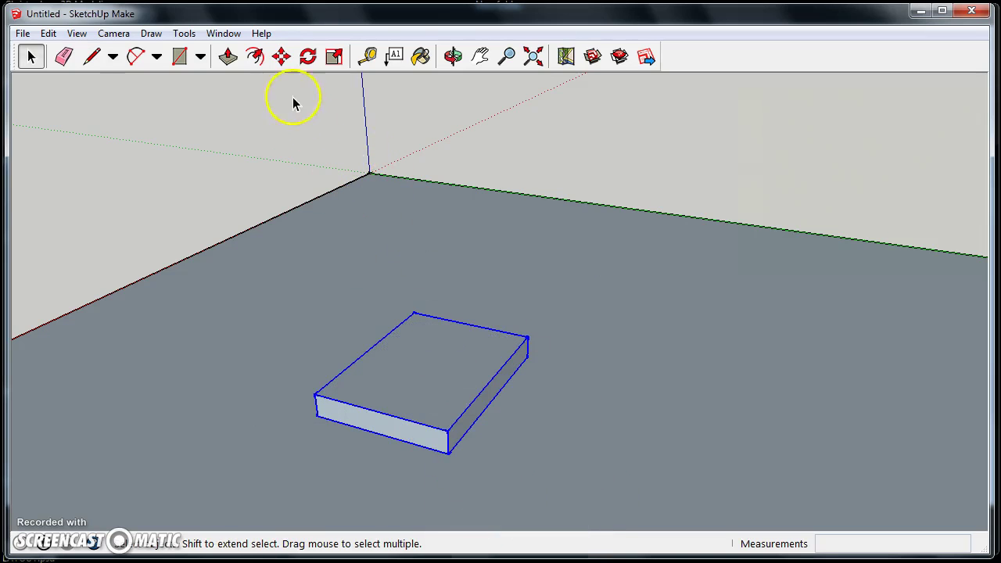
{"action": "left_click", "coordinate": [420, 56]}
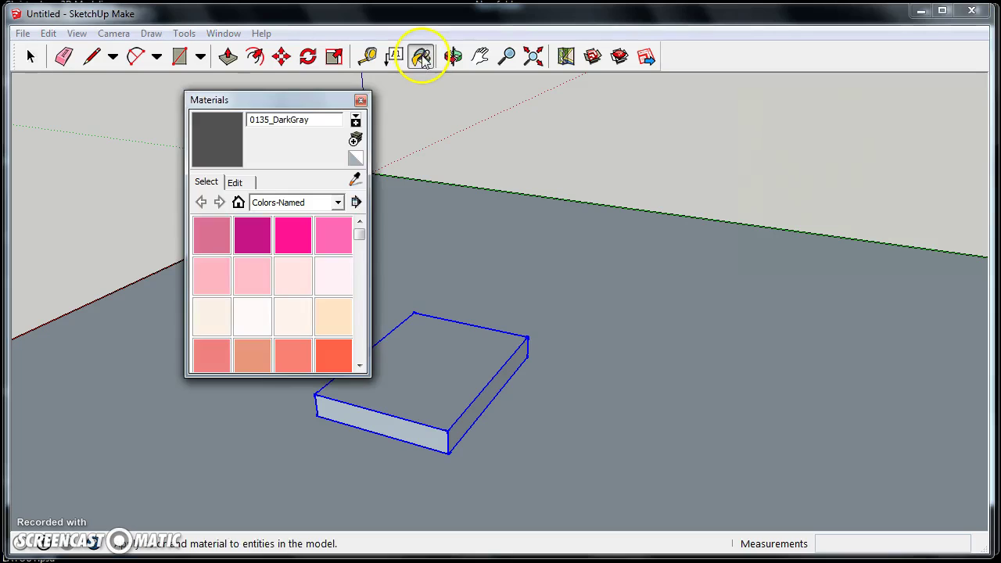
{"action": "left_click", "coordinate": [432, 357]}
{"action": "left_click", "coordinate": [360, 100]}
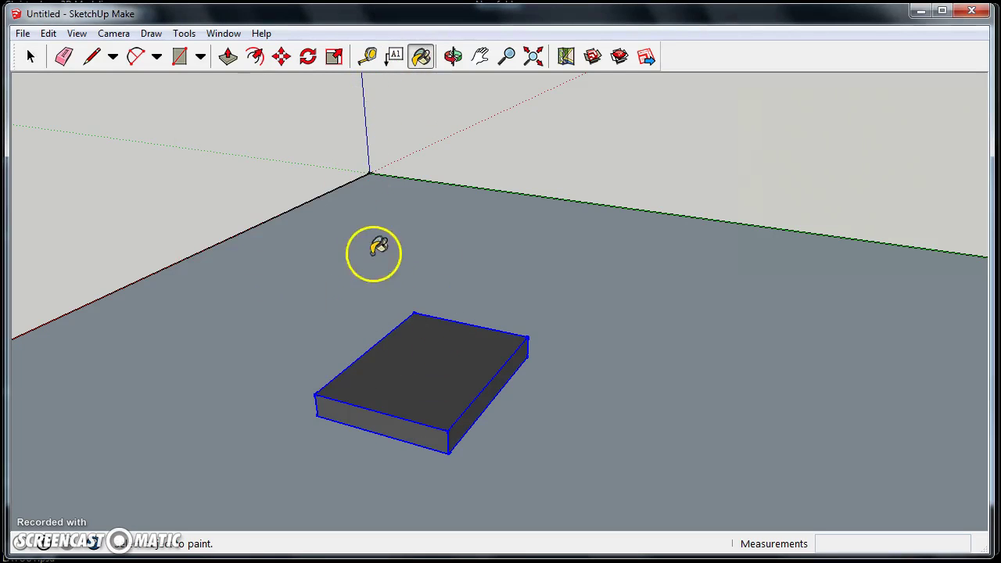
{"action": "mouse_move", "coordinate": [379, 247]}
{"action": "middle_mouse_down"}
{"action": "mouse_move", "coordinate": [210, 351]}
{"action": "mouse_move", "coordinate": [364, 357]}
{"action": "middle_mouse_up"}
Step: Draw a rectangle over the slab's top and raise it 4' 1 7/8" into a tall white body
{"action": "key", "text": "r"}
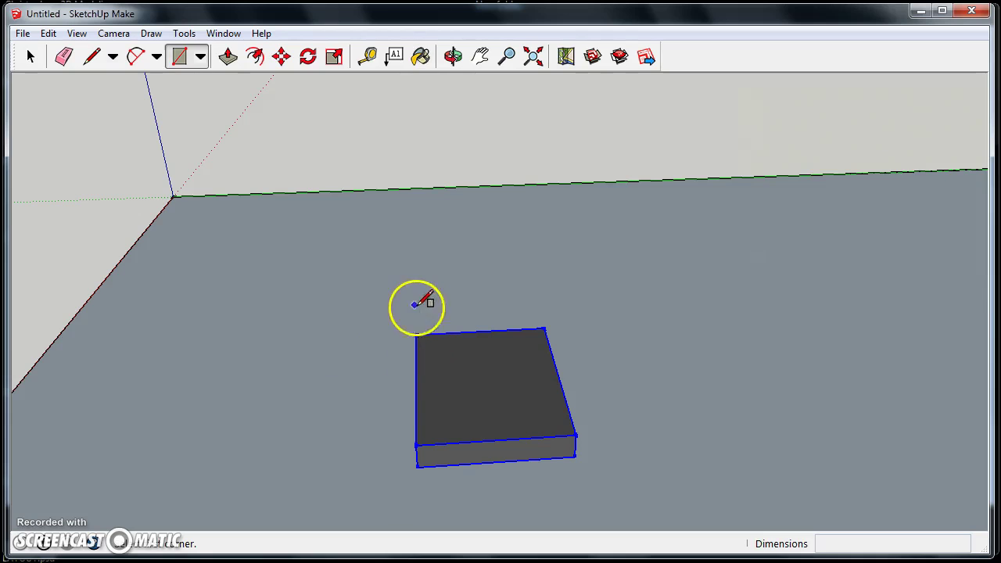
{"action": "left_click", "coordinate": [416, 335]}
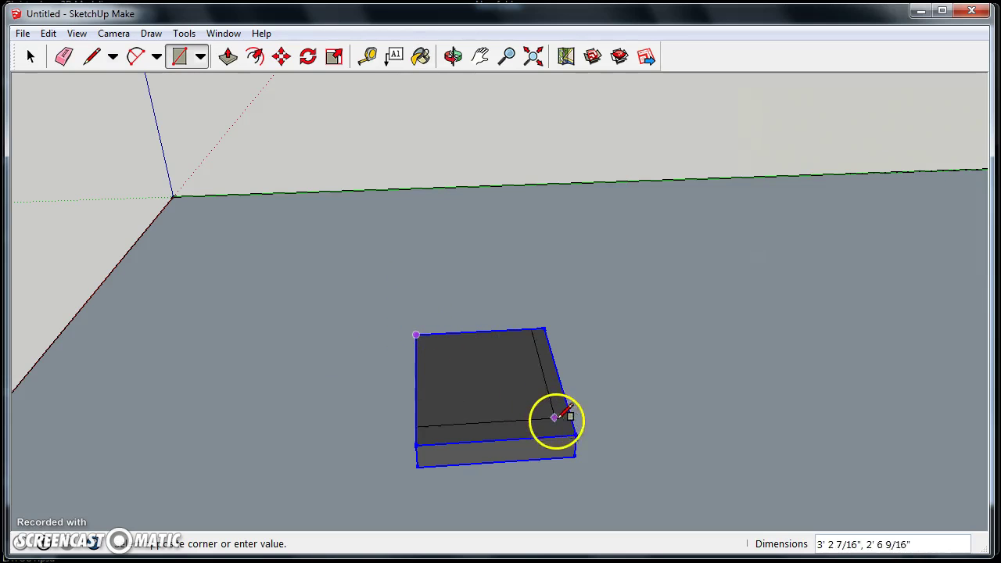
{"action": "left_click", "coordinate": [576, 434]}
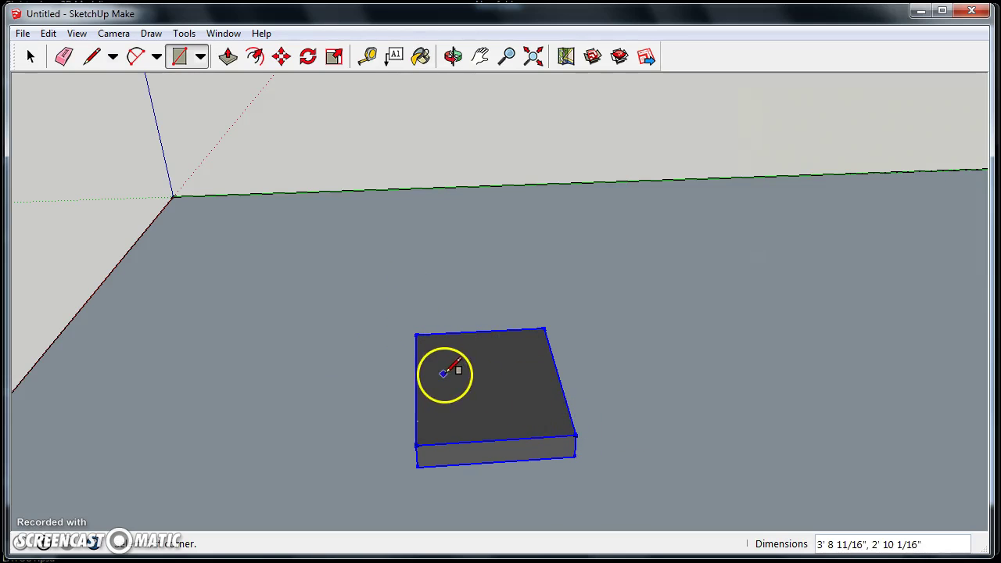
{"action": "key", "text": "p"}
{"action": "left_click", "coordinate": [489, 384]}
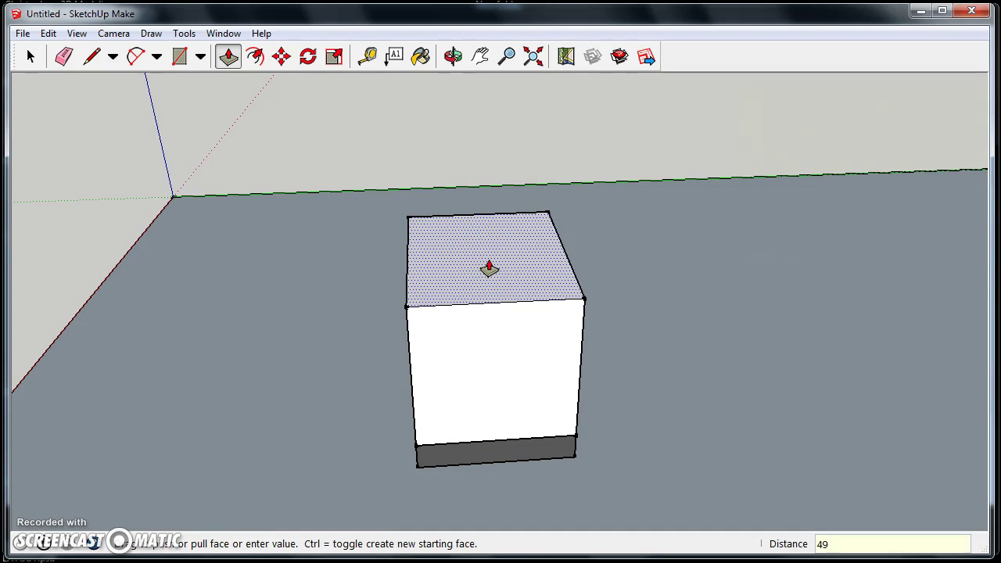
{"action": "double_click", "coordinate": [489, 268]}
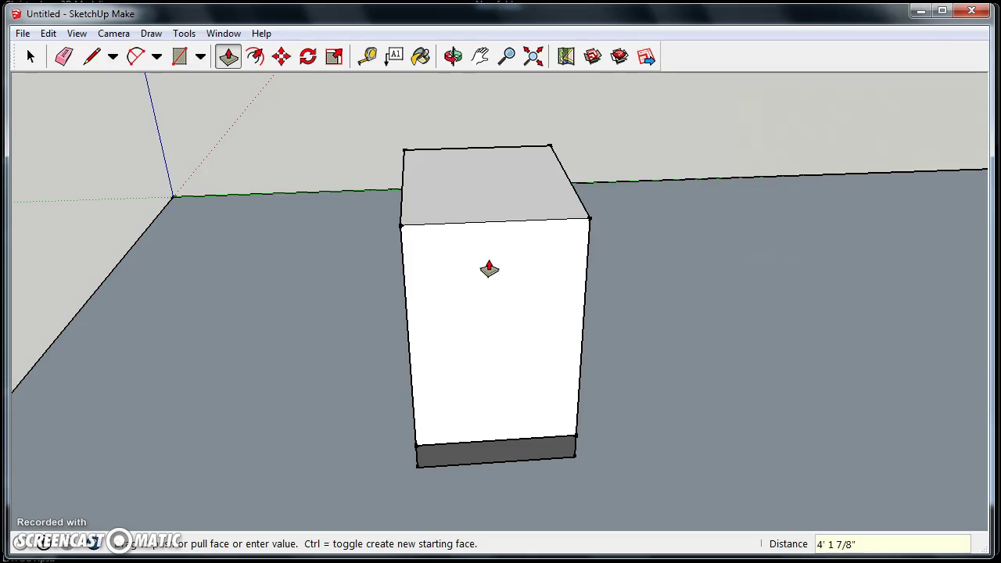
{"action": "middle_click_drag", "start_coordinate": [626, 321], "coordinate": [346, 227]}
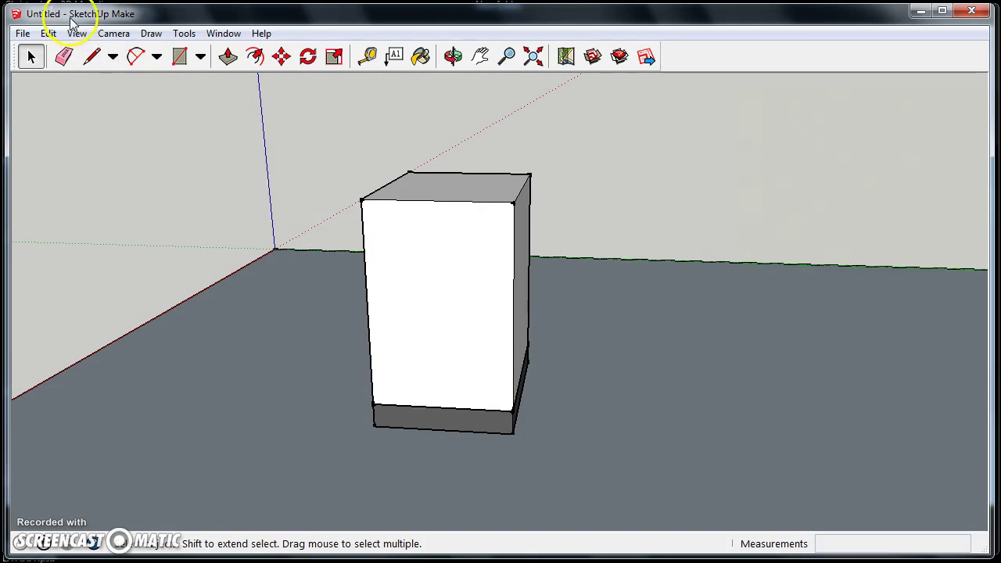
Step: Import 60 lb surface.jpg and stretch it across the body's front face, corner to corner
{"action": "left_click", "coordinate": [24, 33]}
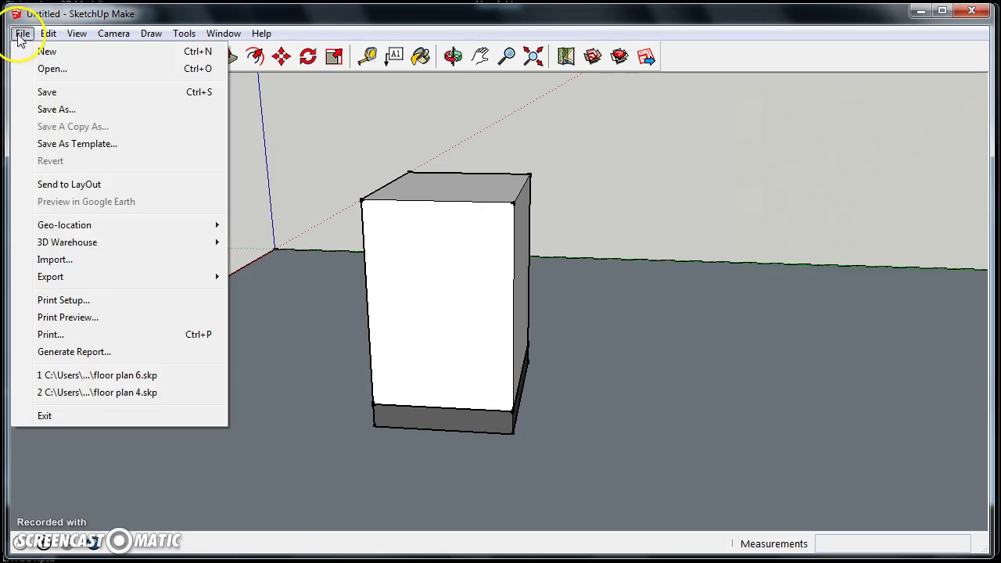
{"action": "left_click", "coordinate": [84, 269]}
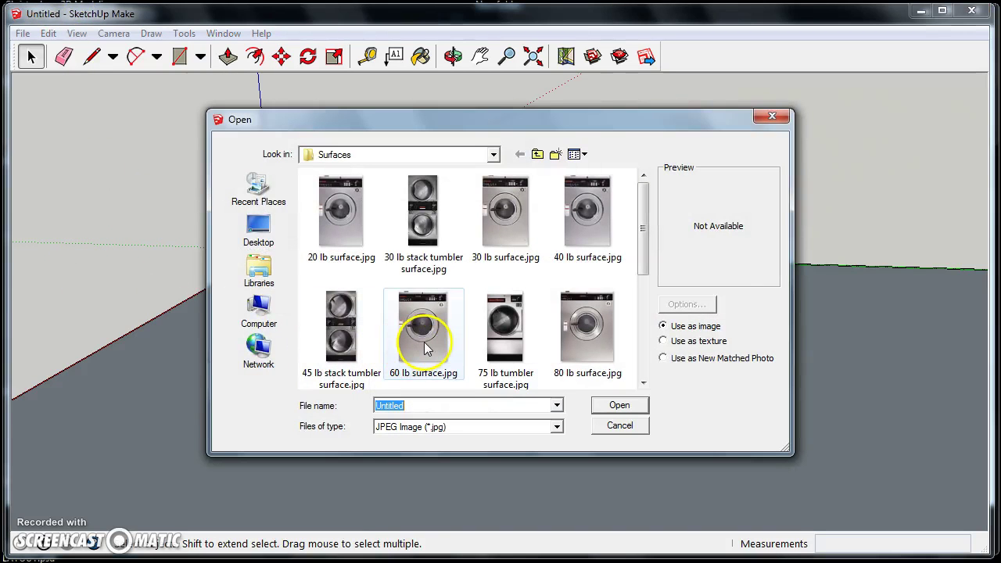
{"action": "left_click", "coordinate": [423, 328]}
{"action": "left_click", "coordinate": [638, 405]}
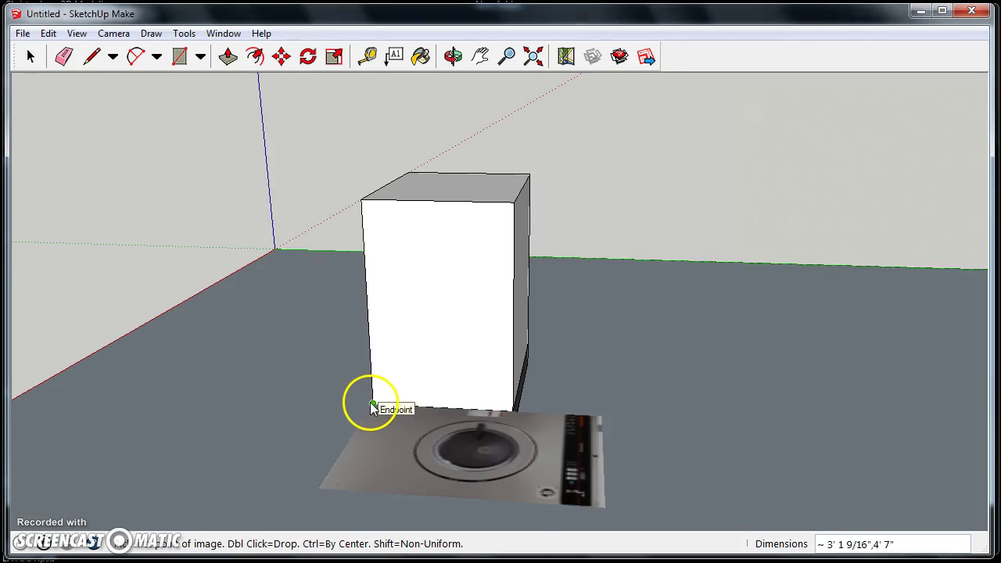
{"action": "left_click", "coordinate": [373, 404]}
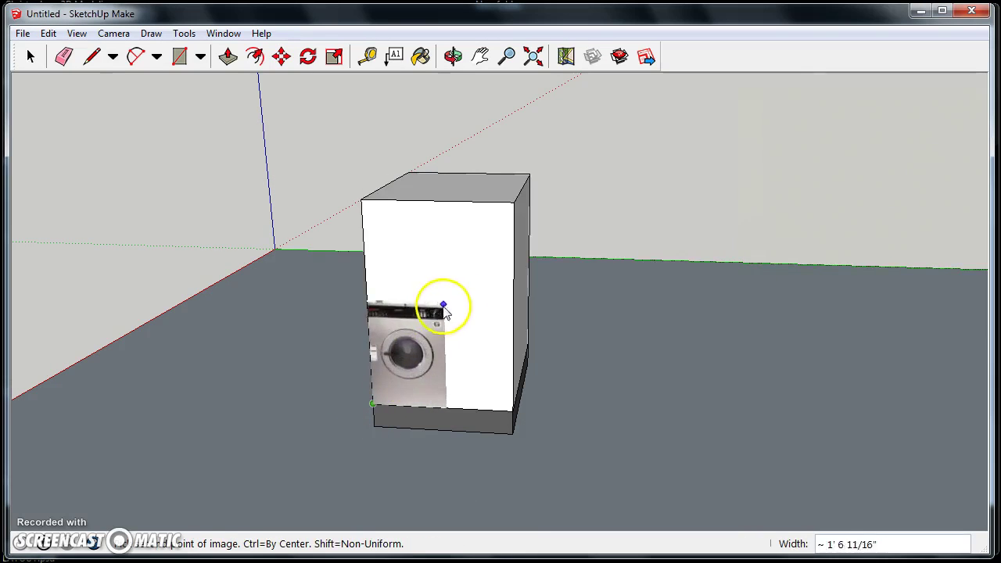
{"action": "left_click", "coordinate": [513, 205]}
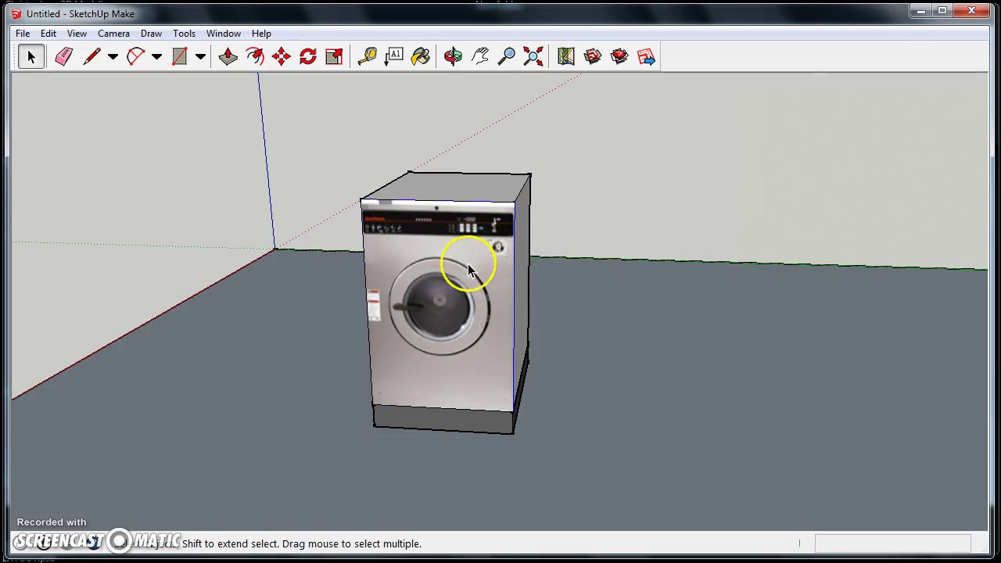
{"action": "middle_click_drag", "start_coordinate": [464, 264], "coordinate": [328, 333]}
{"action": "left_click_drag", "start_coordinate": [313, 156], "coordinate": [638, 411]}
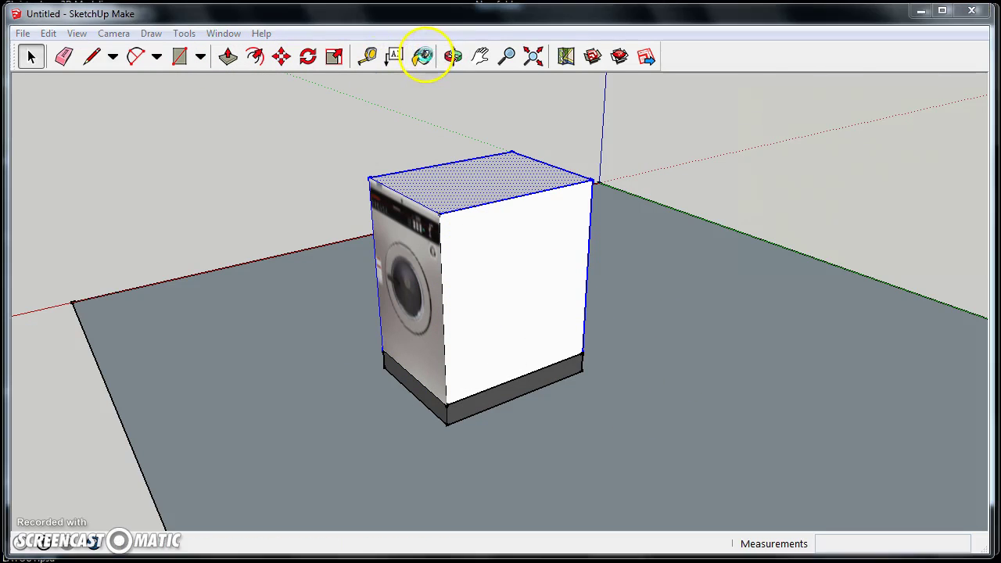
Step: Paint the washer body with the light gray 0132_LightGray material
{"action": "left_click", "coordinate": [422, 57]}
{"action": "left_click_drag", "start_coordinate": [359, 228], "coordinate": [359, 344]}
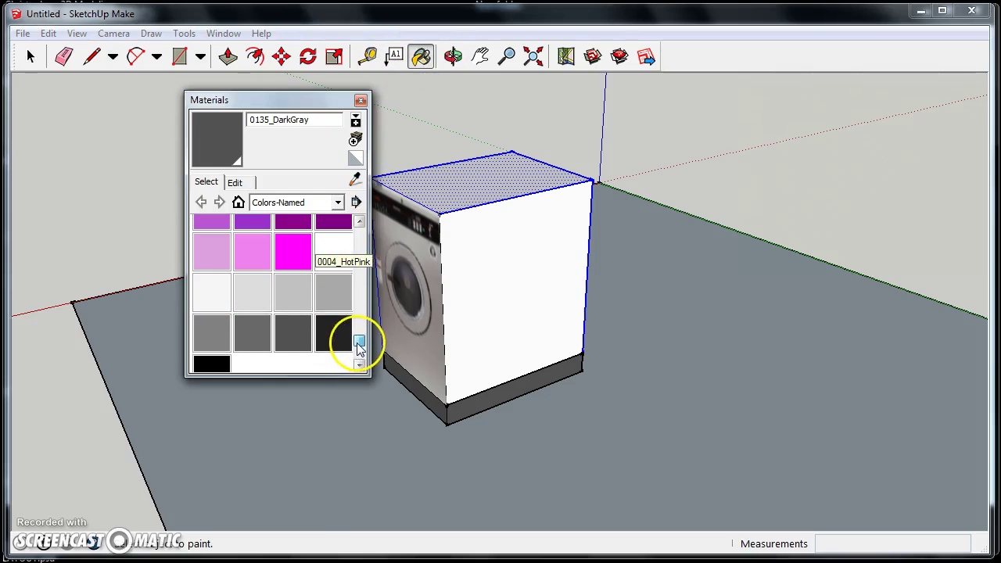
{"action": "left_click", "coordinate": [334, 297]}
{"action": "left_click", "coordinate": [521, 279]}
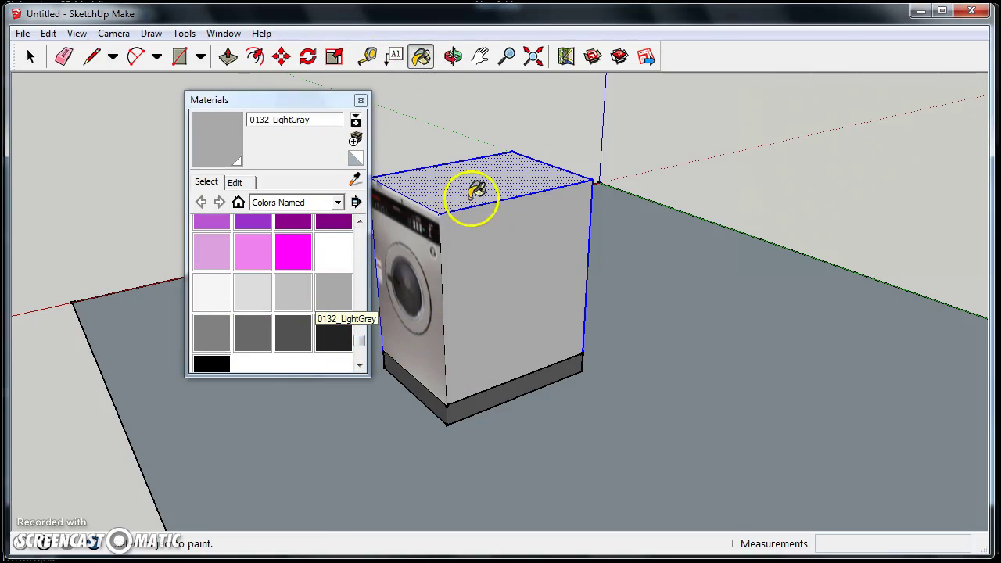
{"action": "mouse_move", "coordinate": [476, 191]}
{"action": "middle_mouse_down"}
{"action": "mouse_move", "coordinate": [496, 290]}
{"action": "mouse_move", "coordinate": [547, 204]}
{"action": "middle_mouse_up"}
Step: Clear the selection, close Materials and tilt the view down onto the washer's top
{"action": "key", "text": "space"}
{"action": "left_click", "coordinate": [383, 109]}
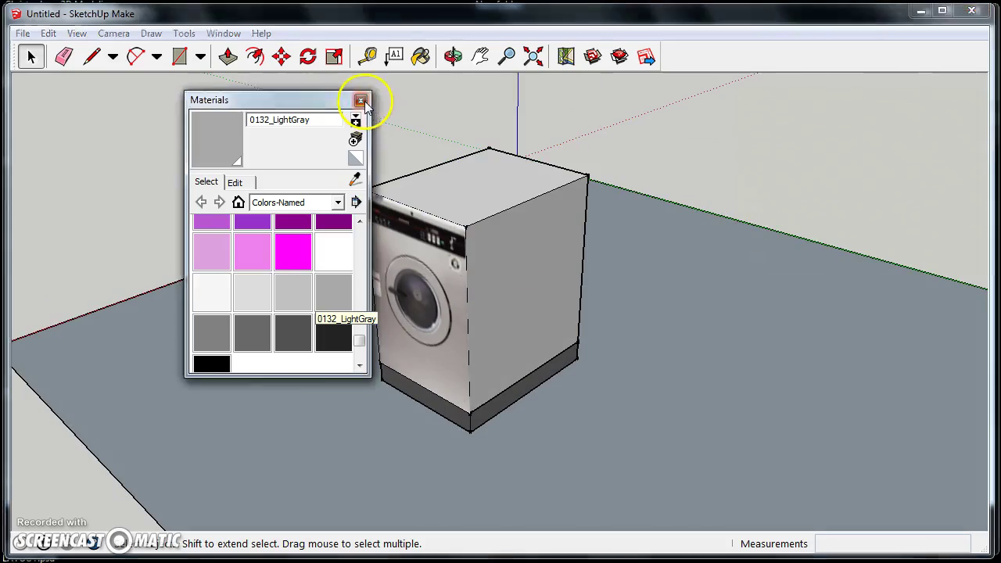
{"action": "left_click", "coordinate": [361, 101]}
{"action": "middle_click_drag", "start_coordinate": [360, 101], "coordinate": [662, 173]}
{"action": "middle_click_drag", "start_coordinate": [491, 125], "coordinate": [555, 193]}
{"action": "middle_click_drag", "start_coordinate": [402, 217], "coordinate": [578, 234]}
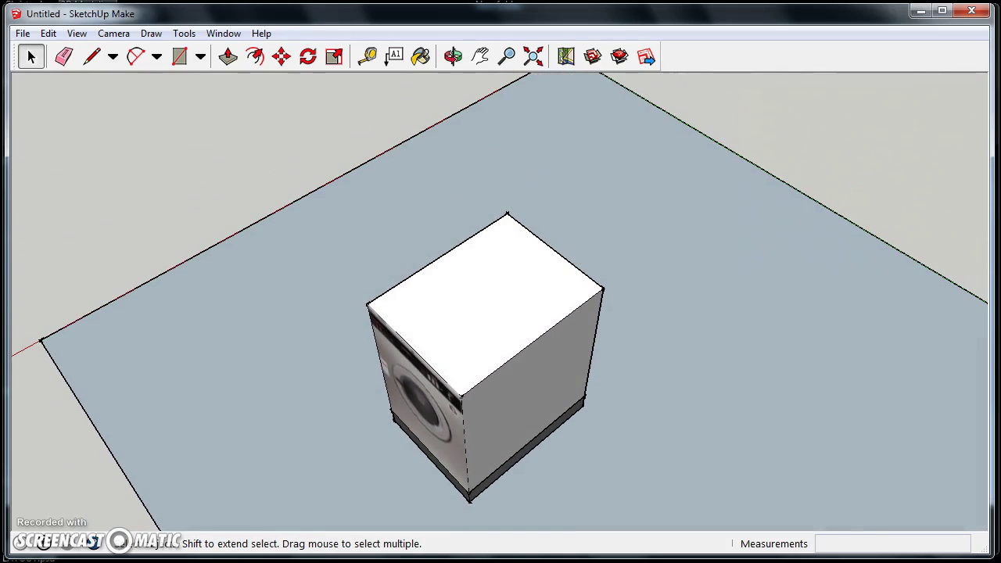
Step: Place 3D text '60 lb.' (10" tall, 1" deep) on the washer's top face
{"action": "left_click", "coordinate": [187, 34]}
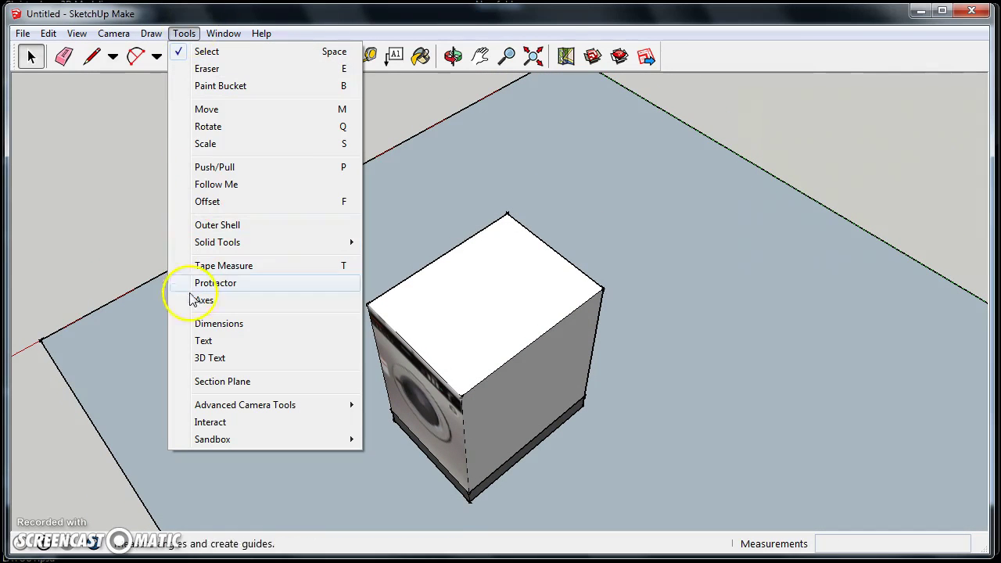
{"action": "left_click", "coordinate": [197, 357]}
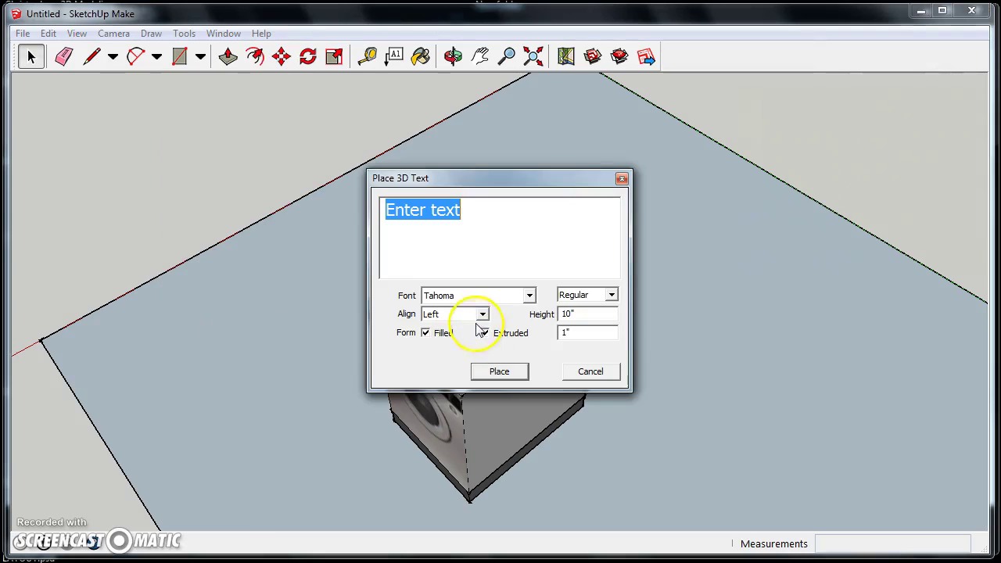
{"action": "type", "text": "60 l"}
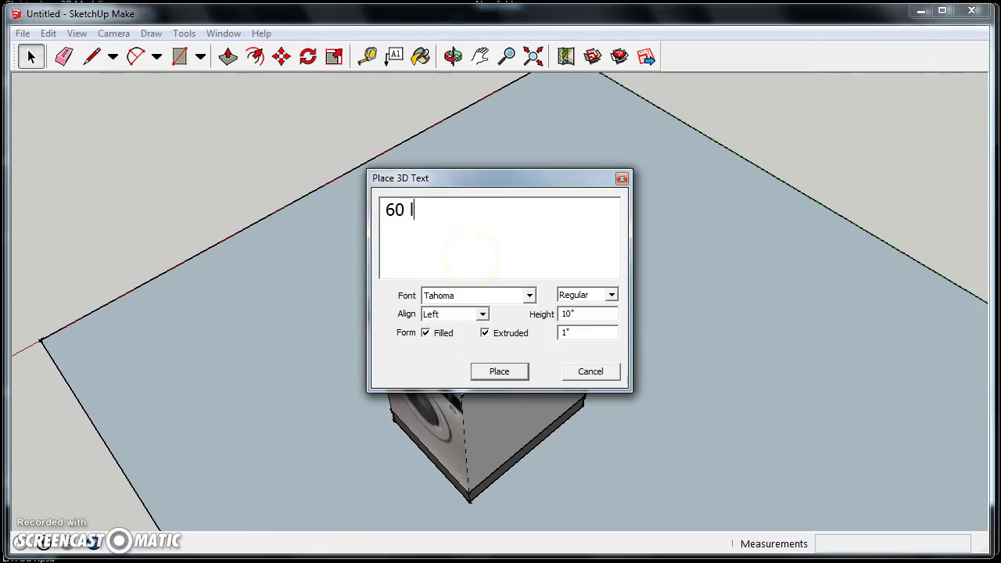
{"action": "type", "text": "b."}
{"action": "left_click", "coordinate": [500, 372]}
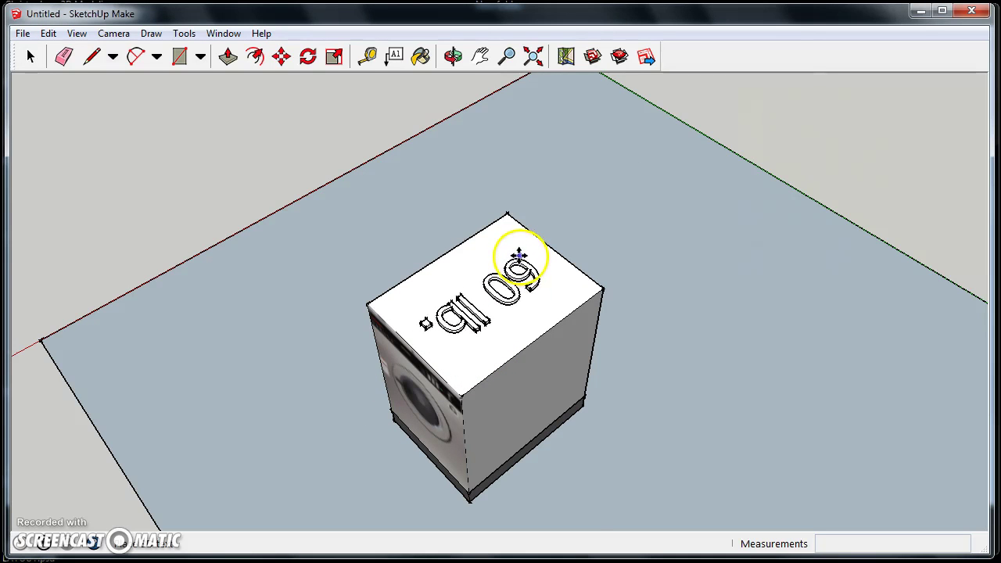
{"action": "left_click", "coordinate": [512, 251]}
{"action": "middle_click_drag", "start_coordinate": [379, 327], "coordinate": [454, 312]}
Step: Paint the 60 lb. text 0137_Black, then zoom out to show the whole washer
{"action": "left_click", "coordinate": [420, 56]}
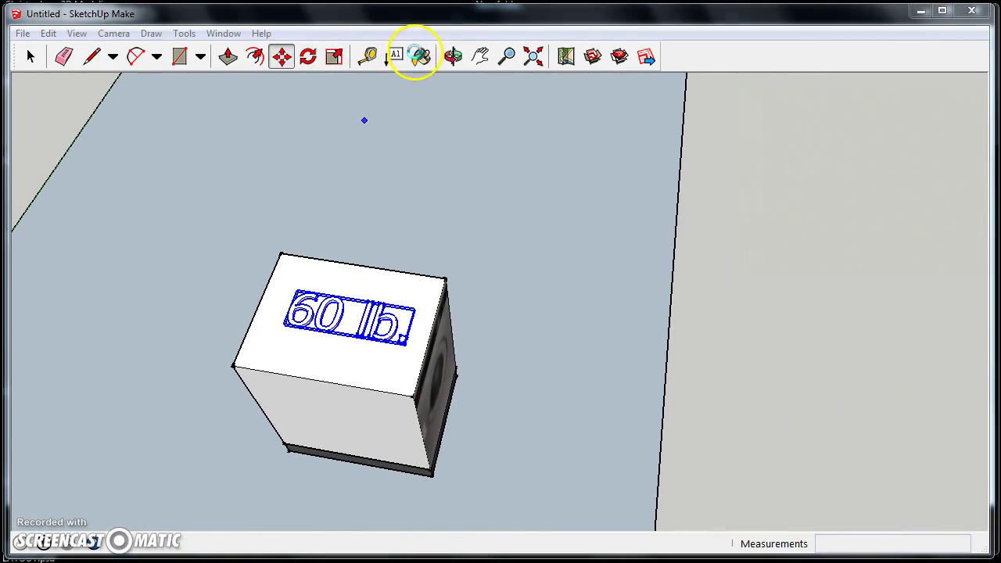
{"action": "left_click_drag", "start_coordinate": [359, 228], "coordinate": [358, 358]}
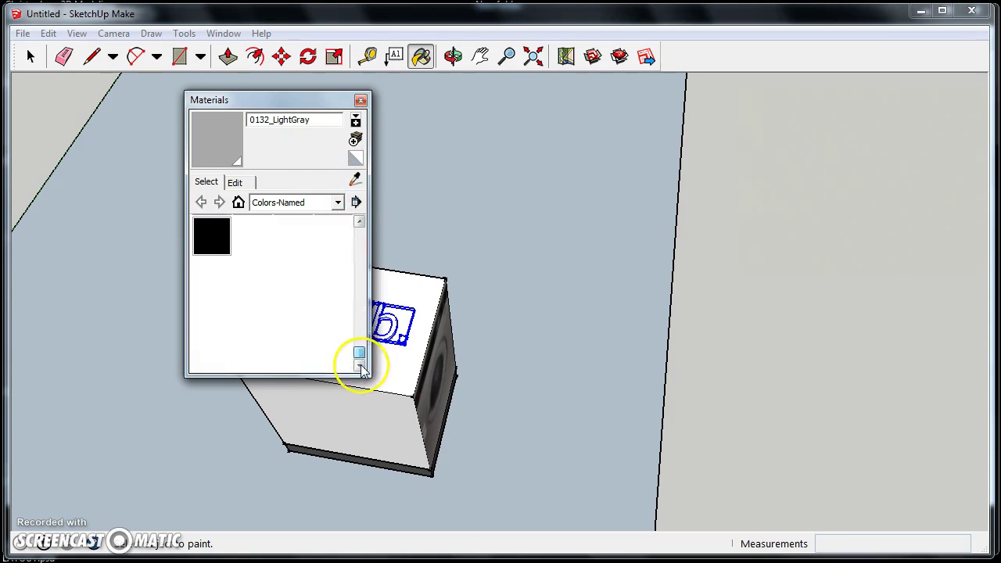
{"action": "left_click", "coordinate": [212, 236]}
{"action": "left_click", "coordinate": [393, 326]}
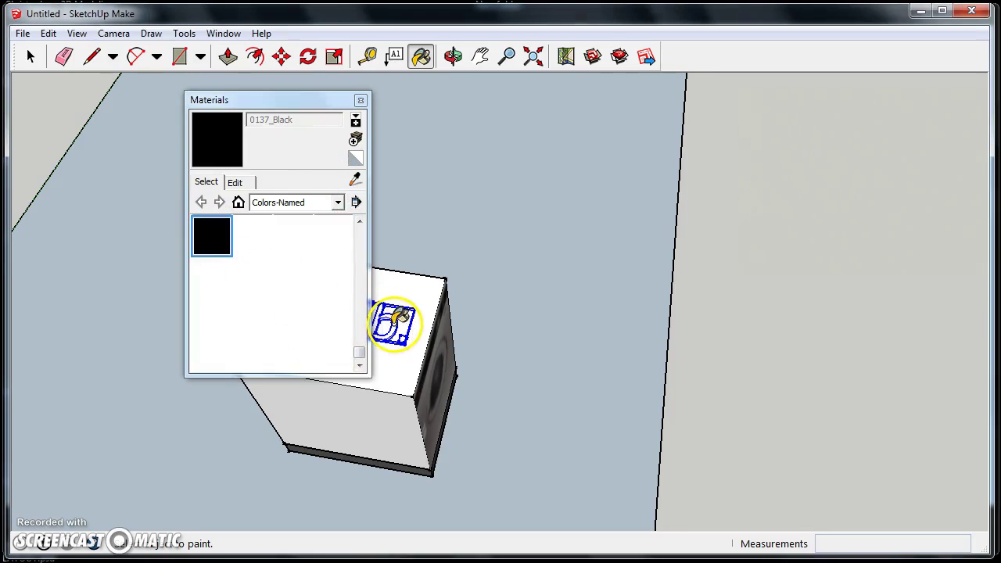
{"action": "left_click", "coordinate": [362, 102]}
{"action": "scroll", "coordinate": [346, 241], "scroll_direction": "down", "scroll_amount": 5}
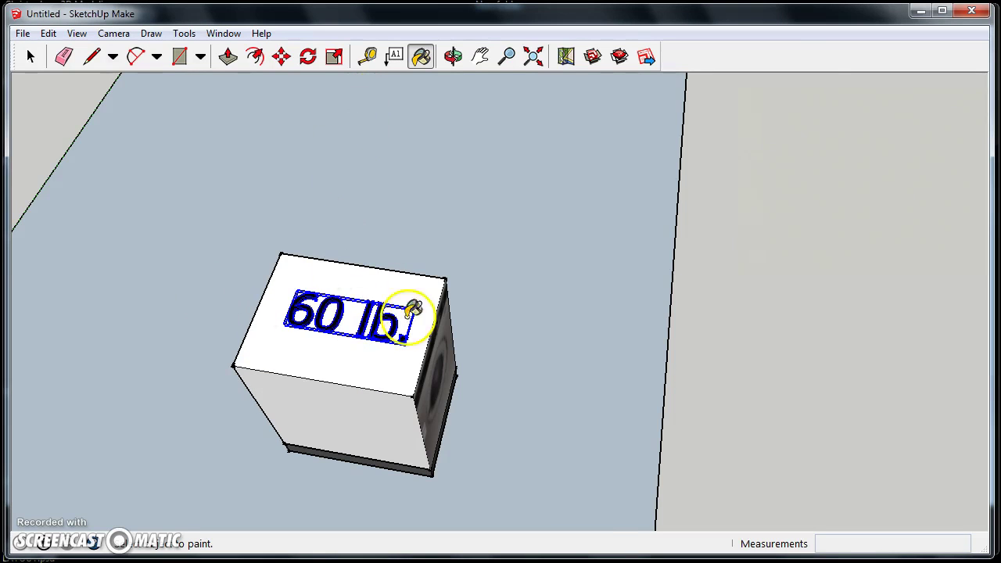
{"action": "middle_click_drag", "start_coordinate": [402, 261], "coordinate": [332, 270]}
{"action": "key", "text": "space"}
{"action": "middle_click_drag", "start_coordinate": [379, 157], "coordinate": [309, 193]}
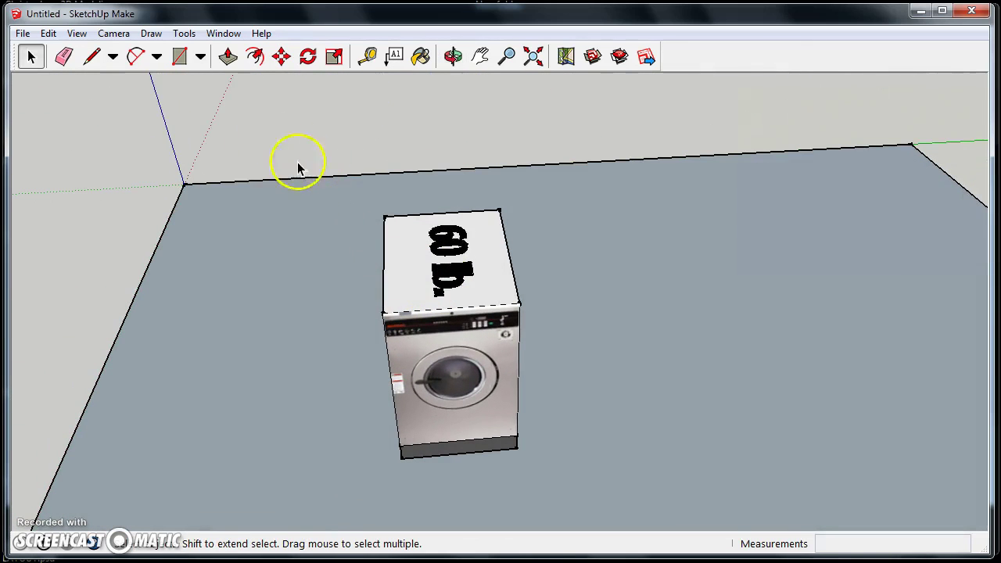
Step: Box-select the whole washer and make it a component named '60 lb. washer'
{"action": "left_click_drag", "start_coordinate": [327, 173], "coordinate": [635, 500]}
{"action": "middle_click_drag", "start_coordinate": [578, 431], "coordinate": [480, 305]}
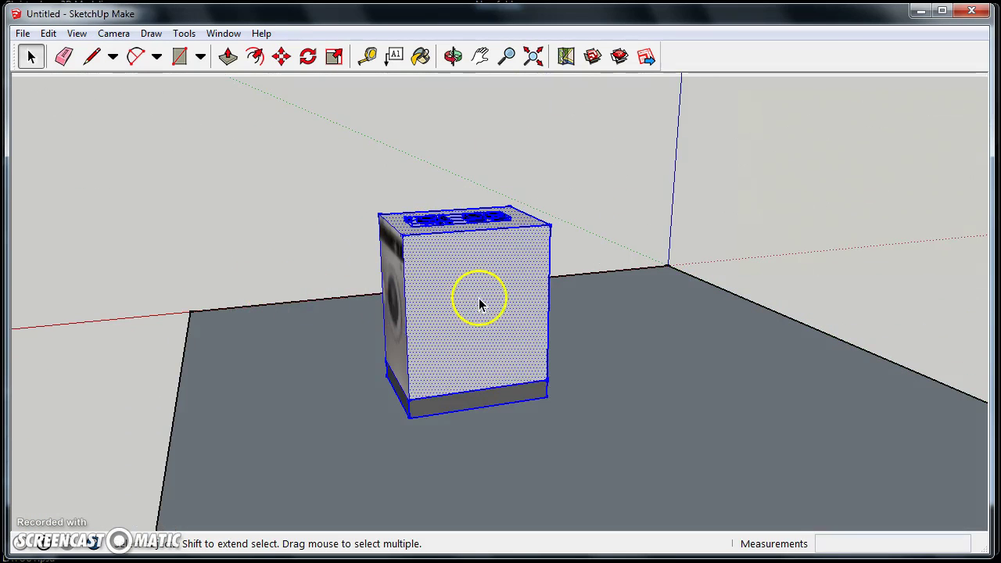
{"action": "right_click", "coordinate": [480, 299]}
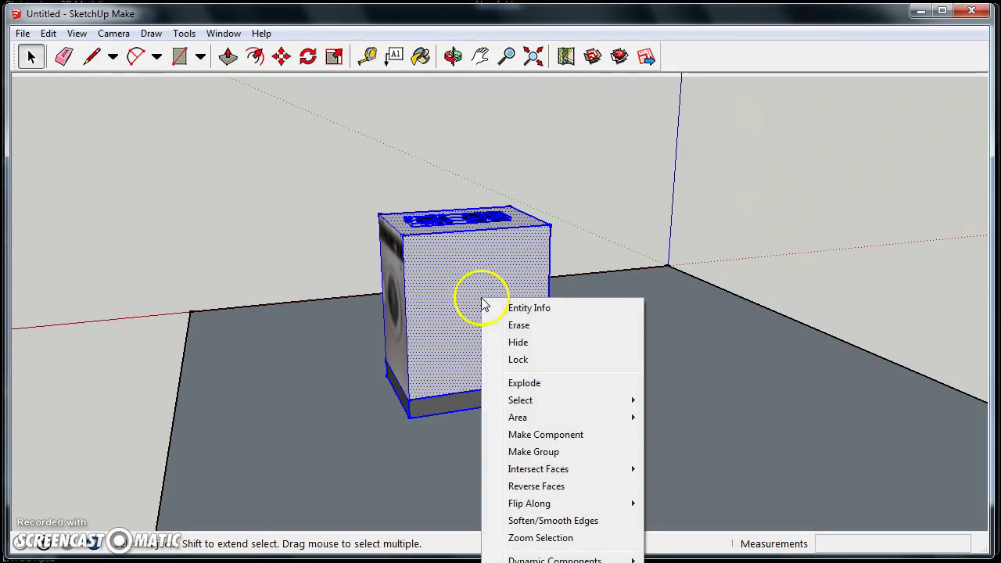
{"action": "left_click", "coordinate": [538, 439]}
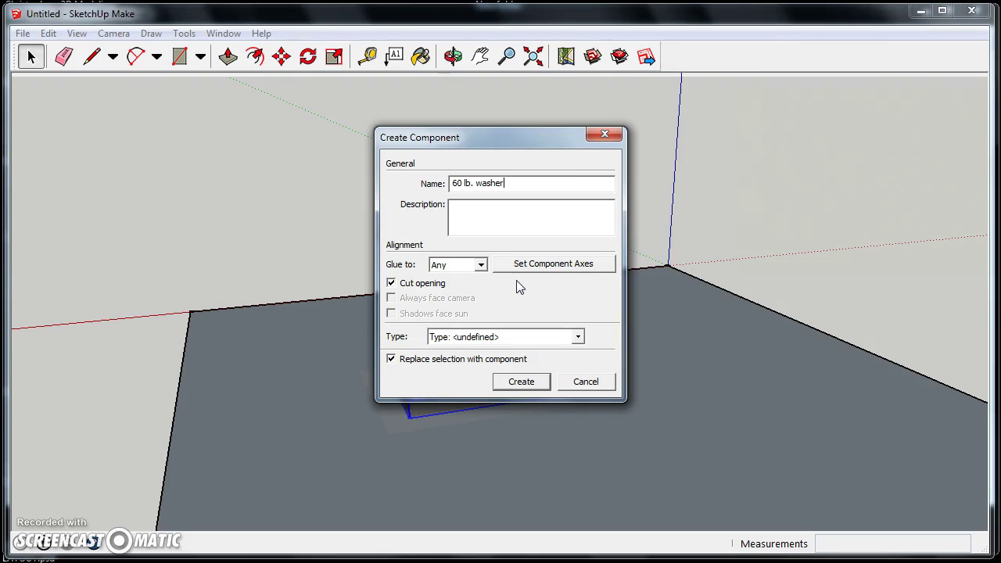
{"action": "left_click", "coordinate": [521, 383]}
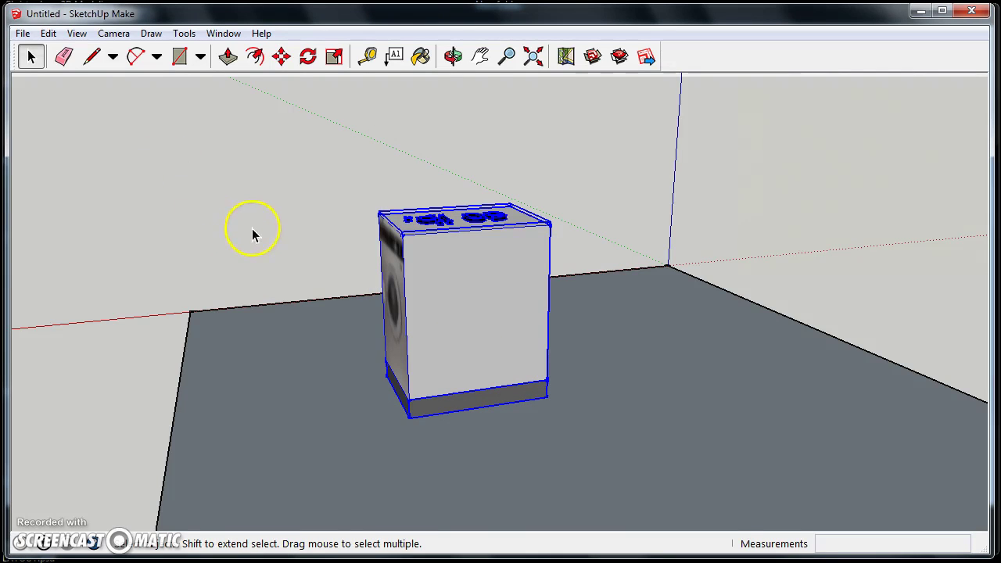
{"action": "middle_click_drag", "start_coordinate": [252, 235], "coordinate": [554, 297]}
Step: Import 20 lb washer.skp from the Components folder as a SketchUp file
{"action": "middle_click_drag", "start_coordinate": [756, 369], "coordinate": [666, 331]}
{"action": "scroll", "coordinate": [509, 295], "scroll_direction": "down", "scroll_amount": 3}
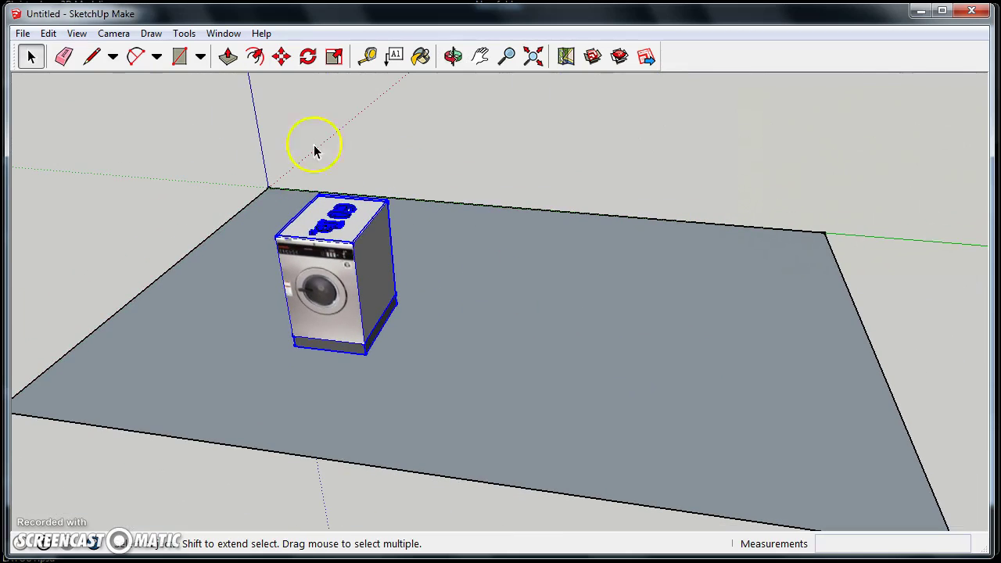
{"action": "left_click", "coordinate": [24, 34]}
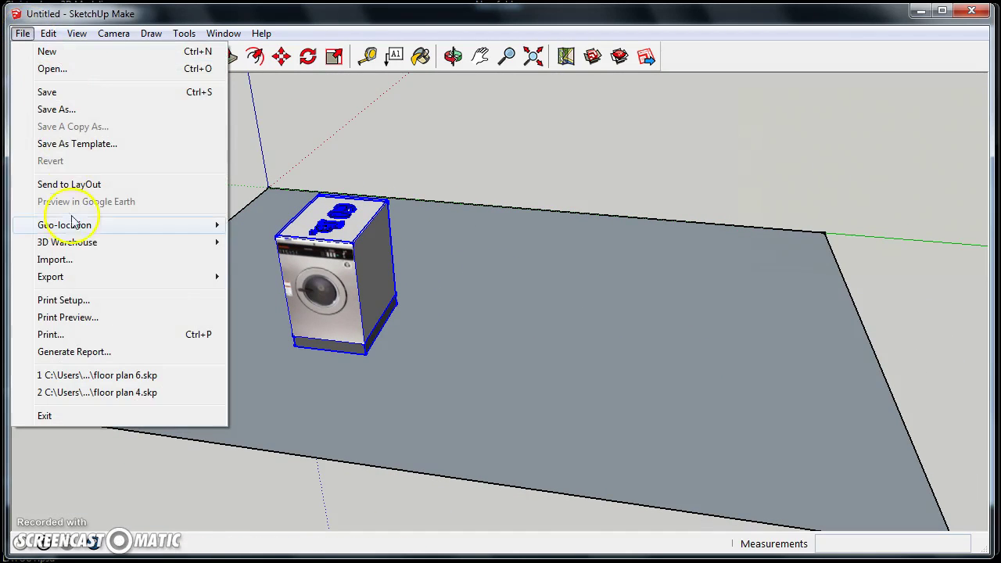
{"action": "left_click", "coordinate": [72, 263]}
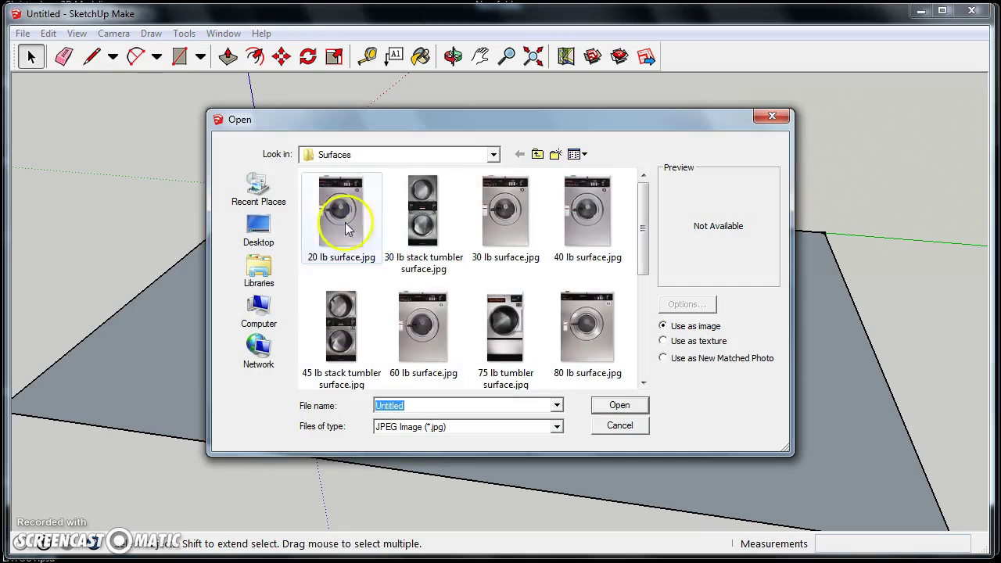
{"action": "left_click", "coordinate": [556, 426]}
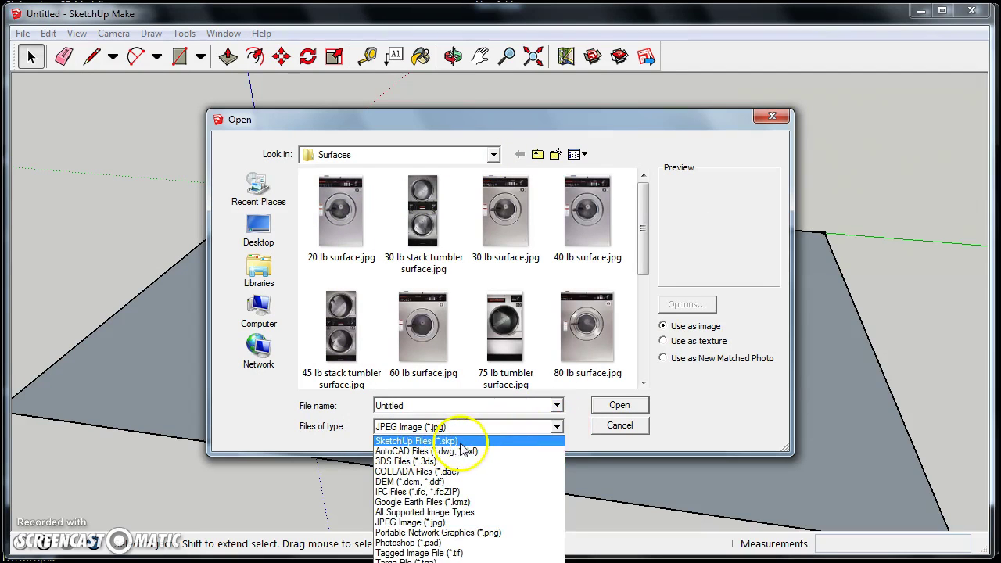
{"action": "left_click", "coordinate": [414, 441]}
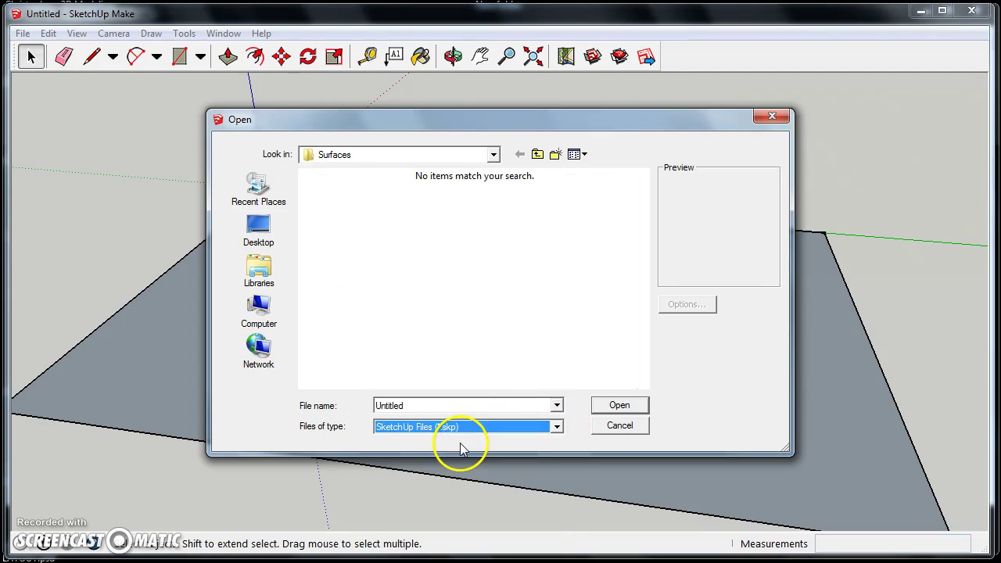
{"action": "left_click", "coordinate": [537, 155]}
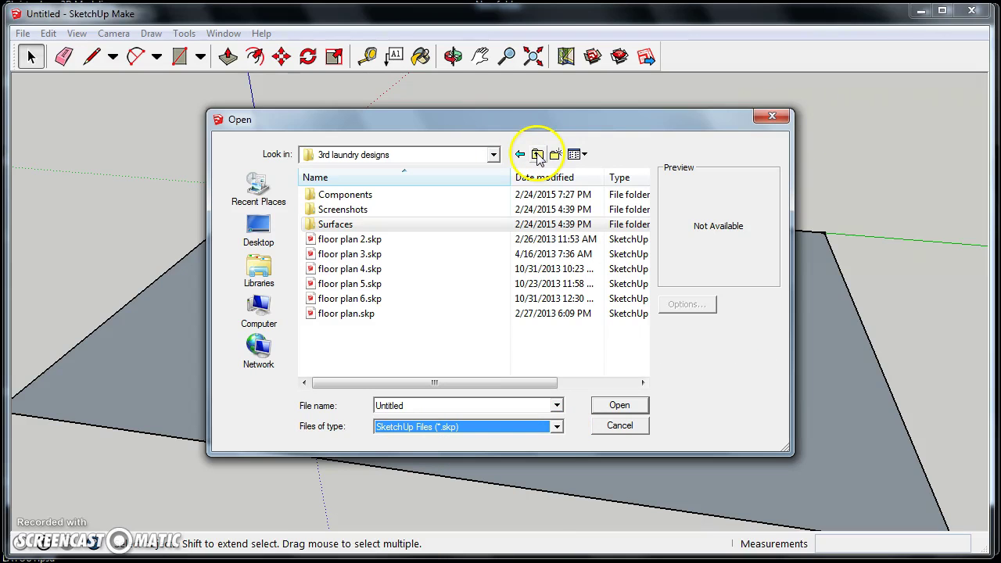
{"action": "double_click", "coordinate": [346, 197]}
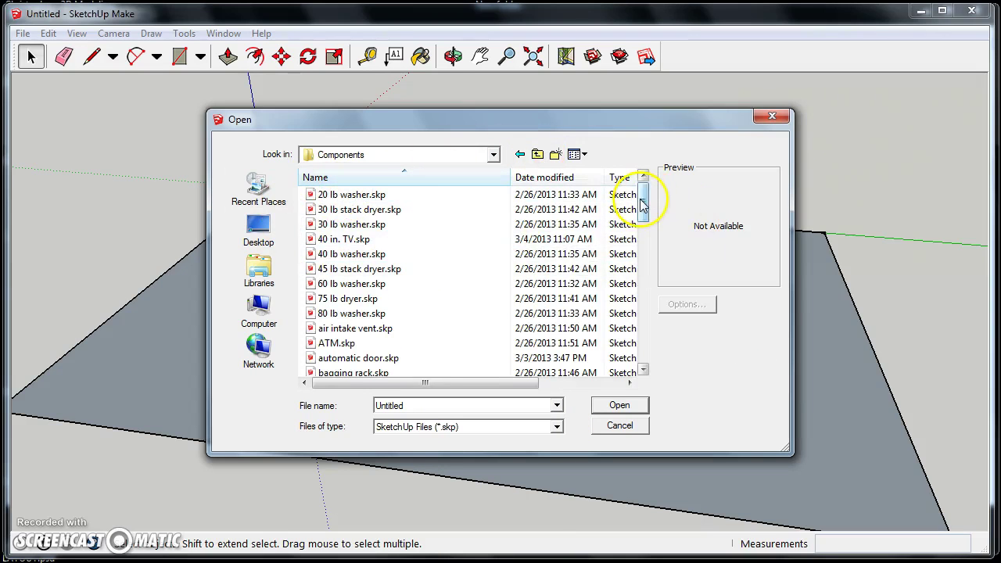
{"action": "mouse_move", "coordinate": [643, 204]}
{"action": "left_mouse_down"}
{"action": "mouse_move", "coordinate": [641, 347]}
{"action": "mouse_move", "coordinate": [645, 185]}
{"action": "mouse_move", "coordinate": [643, 197]}
{"action": "left_mouse_up"}
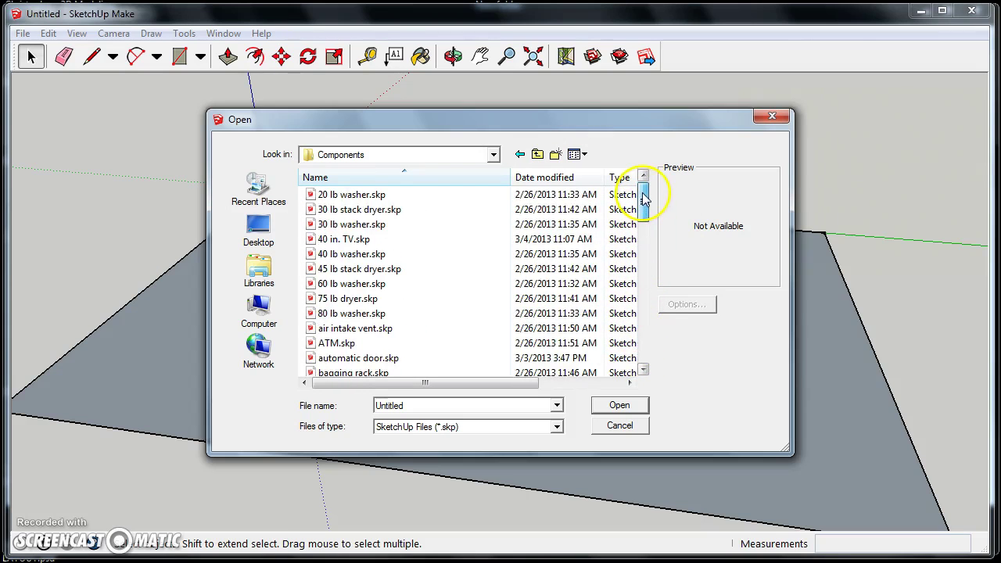
{"action": "left_click", "coordinate": [345, 194]}
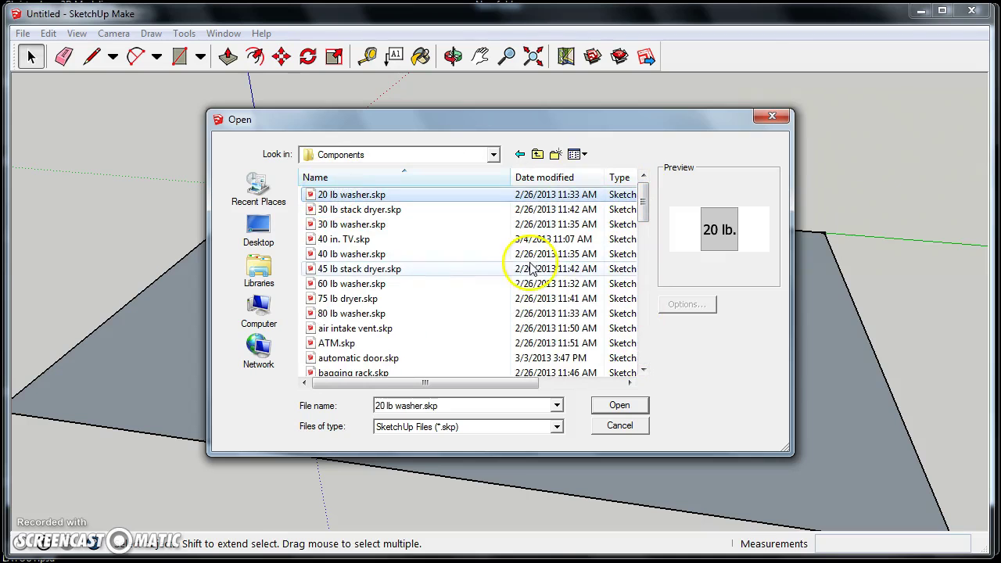
{"action": "left_click", "coordinate": [602, 403]}
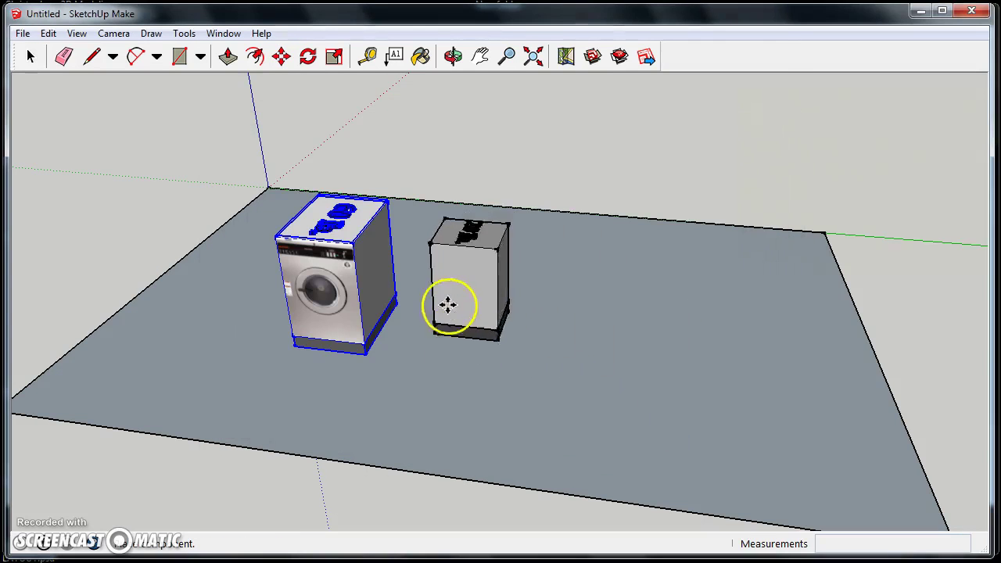
Step: Place the 20 lb washer beside the 60 lb one and rotate it 180° to match
{"action": "left_click", "coordinate": [477, 322]}
{"action": "middle_click_drag", "start_coordinate": [460, 279], "coordinate": [630, 350]}
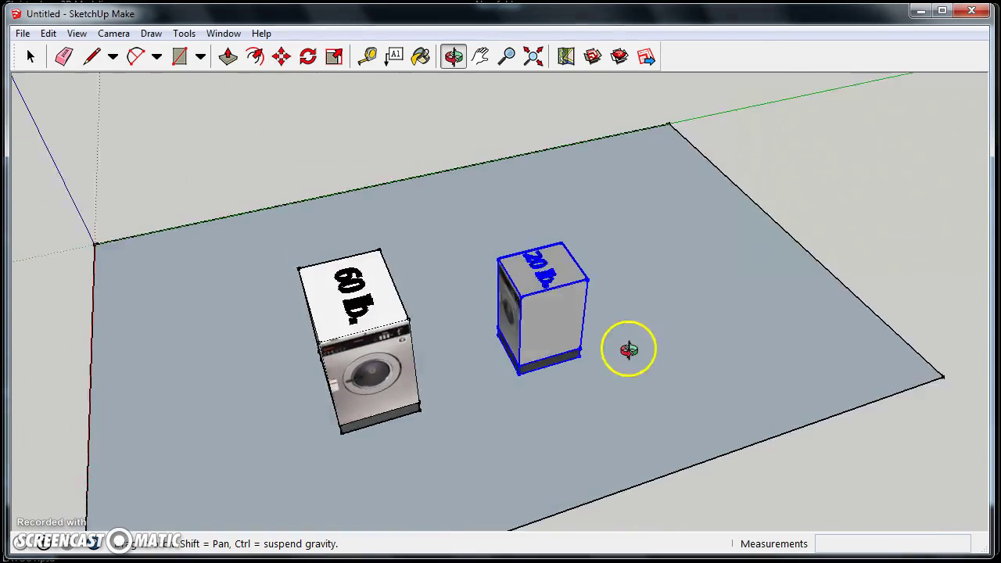
{"action": "left_click_drag", "start_coordinate": [629, 349], "coordinate": [715, 309]}
{"action": "key", "text": "m"}
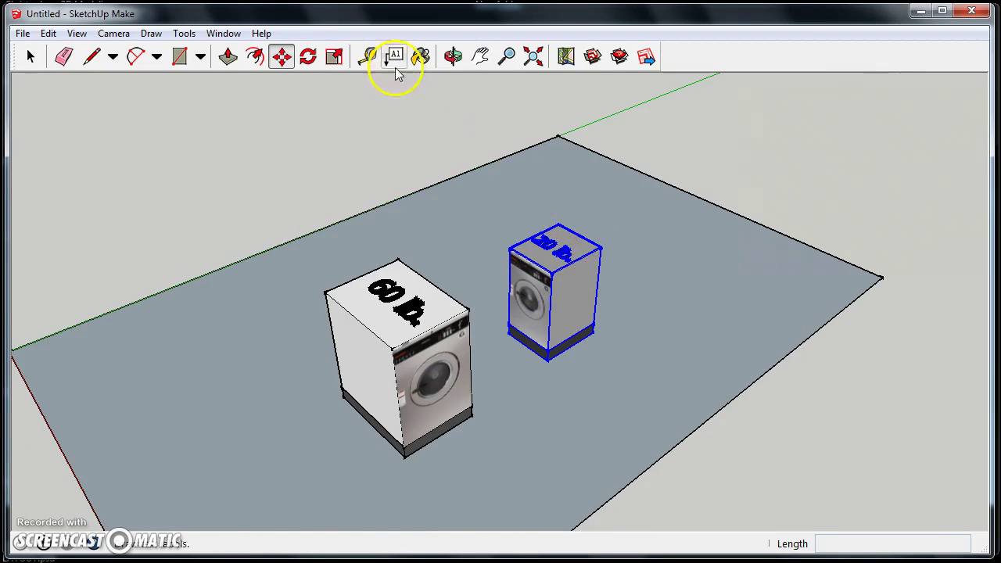
{"action": "mouse_move", "coordinate": [575, 237]}
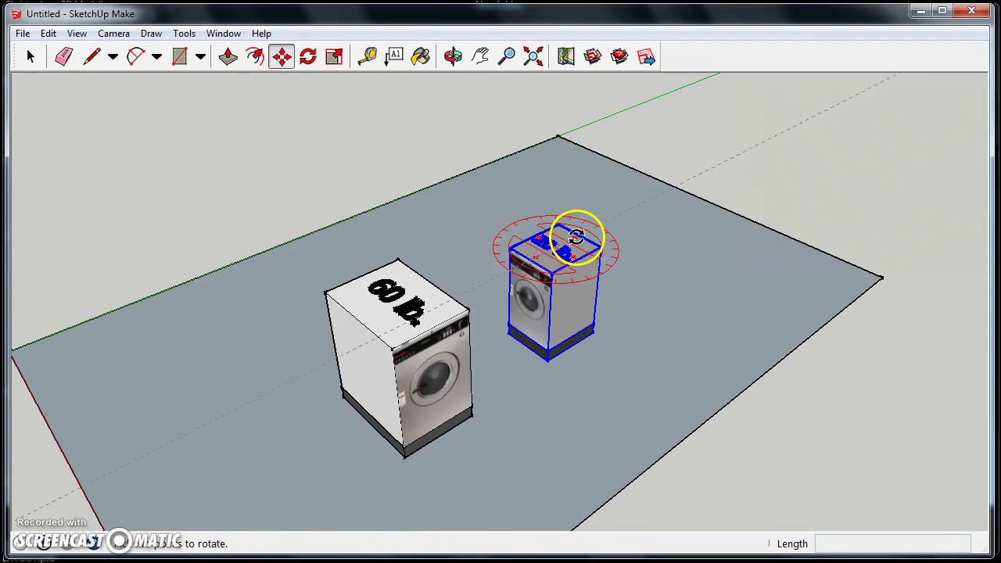
{"action": "left_click_drag", "start_coordinate": [575, 237], "coordinate": [536, 224]}
{"action": "middle_click_drag", "start_coordinate": [537, 224], "coordinate": [431, 367]}
{"action": "scroll", "coordinate": [431, 367], "scroll_direction": "up", "scroll_amount": 2}
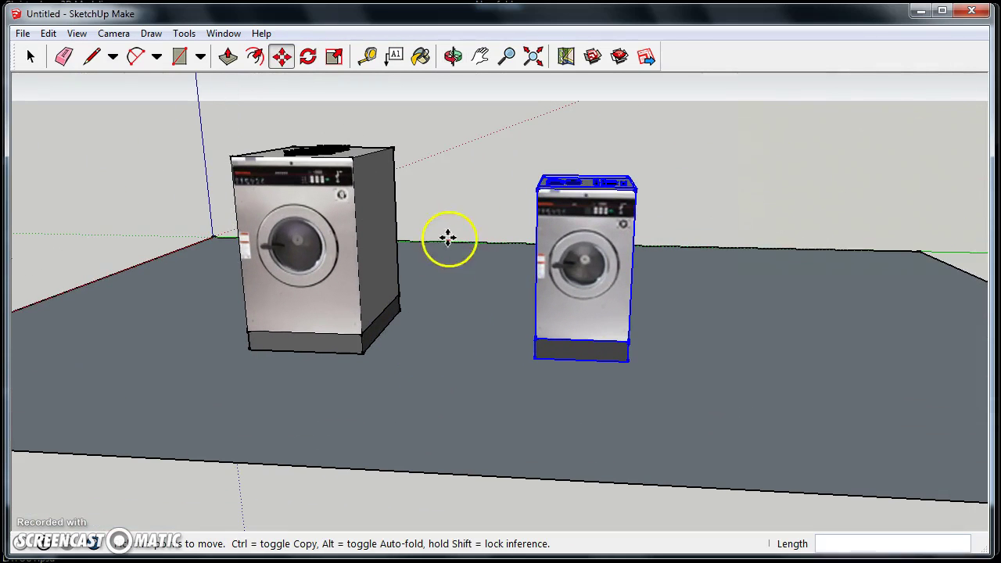